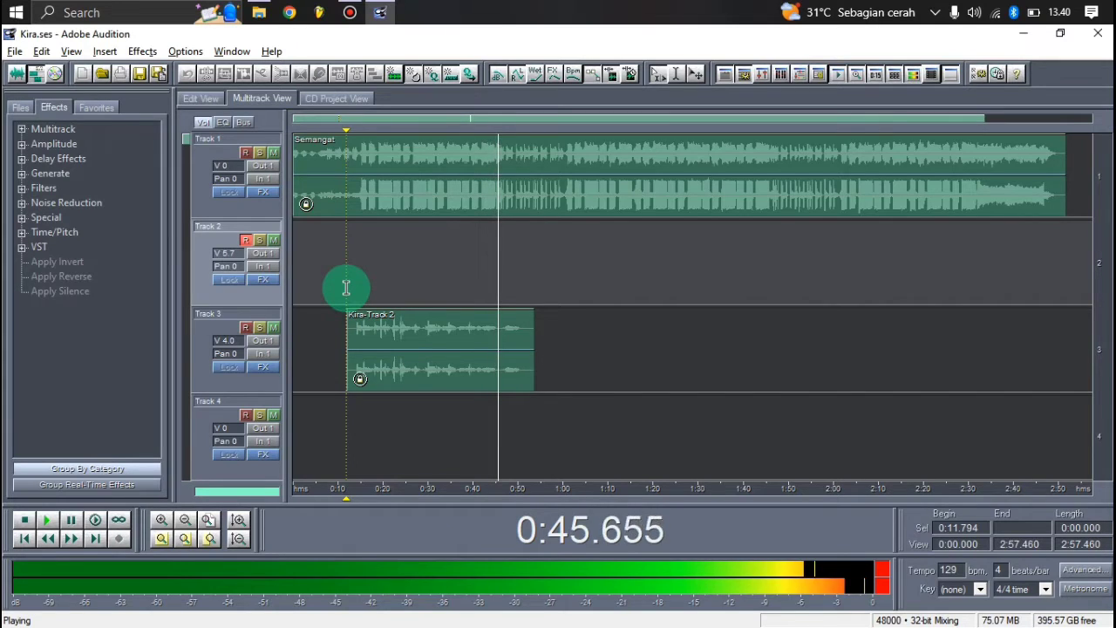
Stop playback, then duplicate the Kira-Track 2 clip from Track 3 onto Track 4 and mute Track 4
key("space")
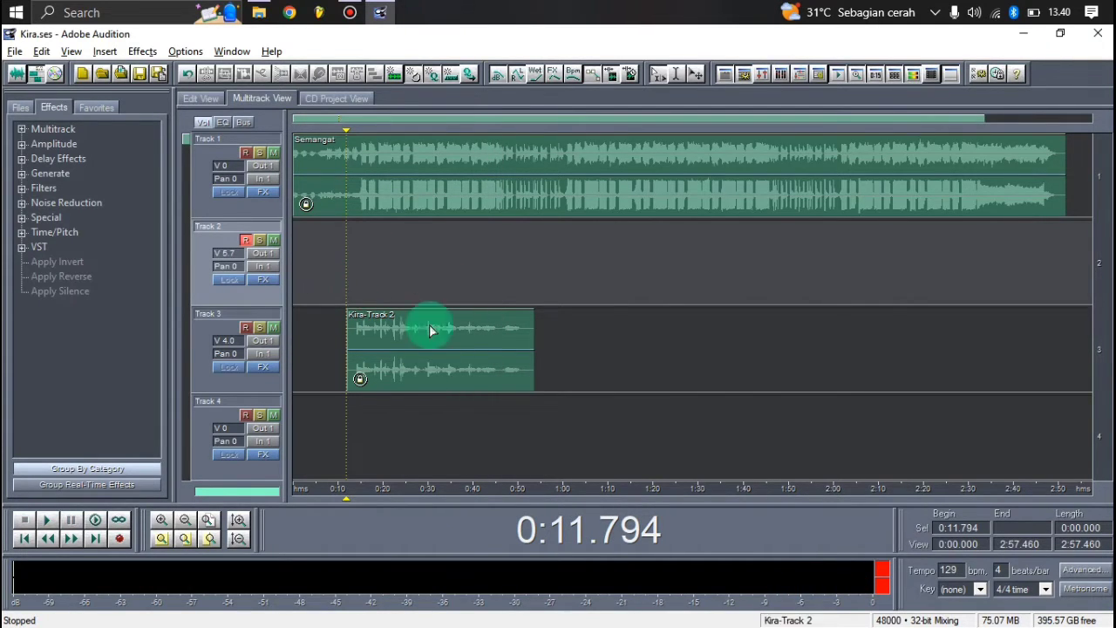
left_click(449, 383)
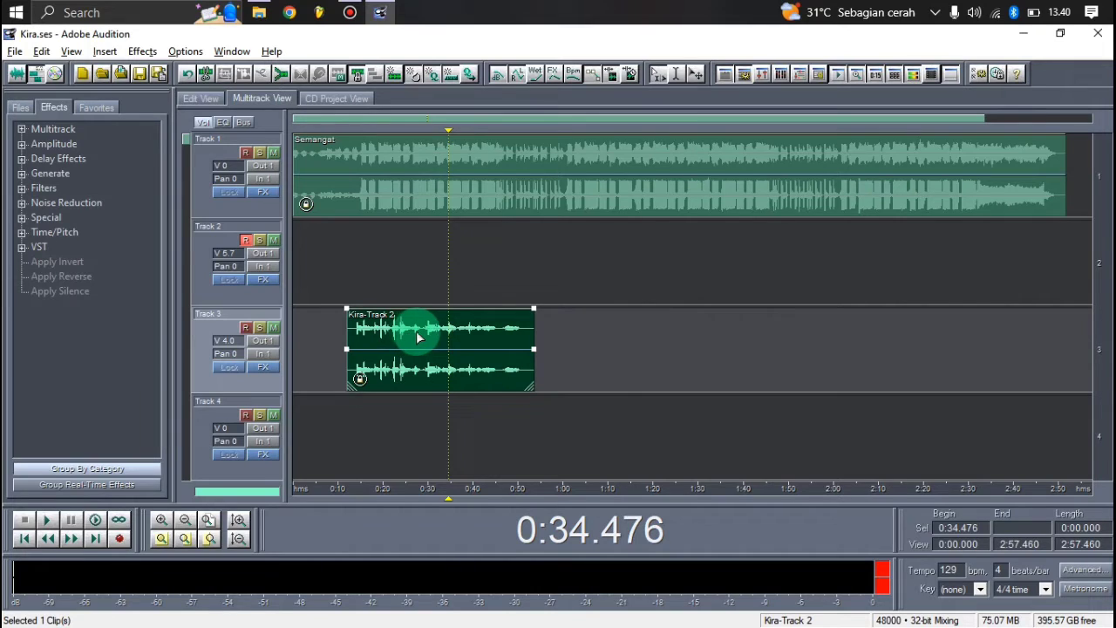
left_click_drag(416, 332, 409, 428)
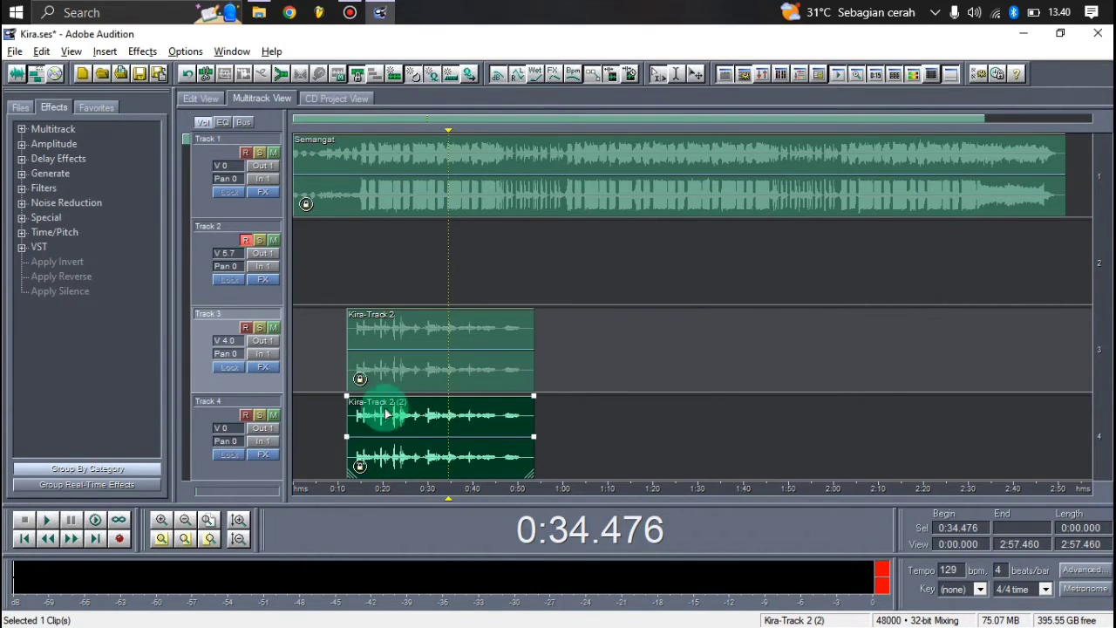
left_click(273, 415)
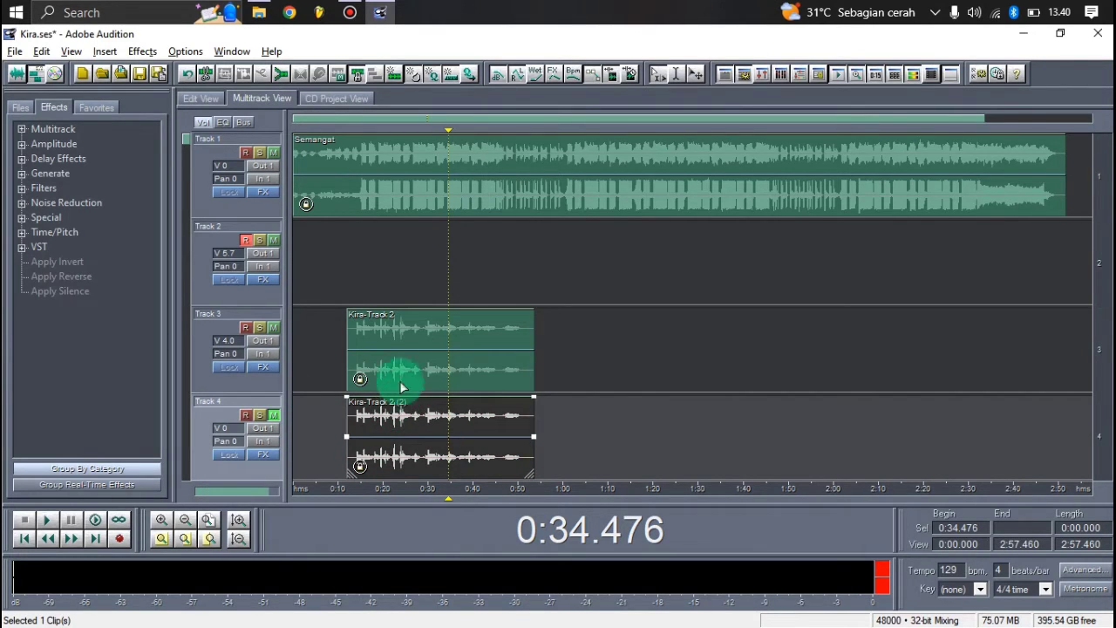
Open the Track 3 clip for waveform editing and capture a noise reduction profile from its silent opening, 0:12.014 to 0:14.000
double_click(388, 348)
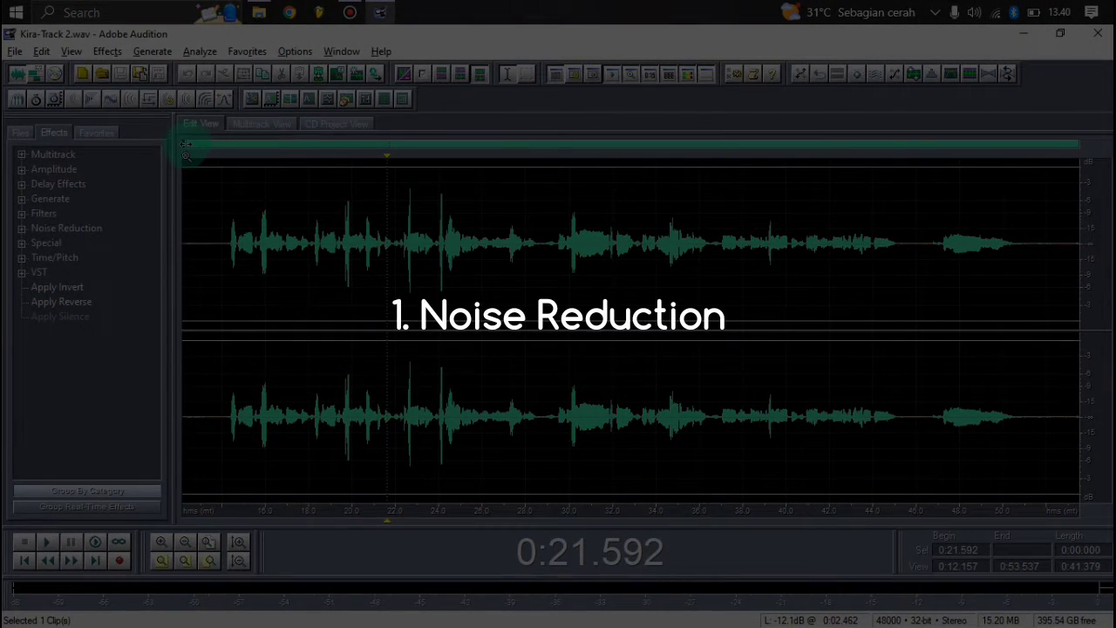
left_click(225, 277)
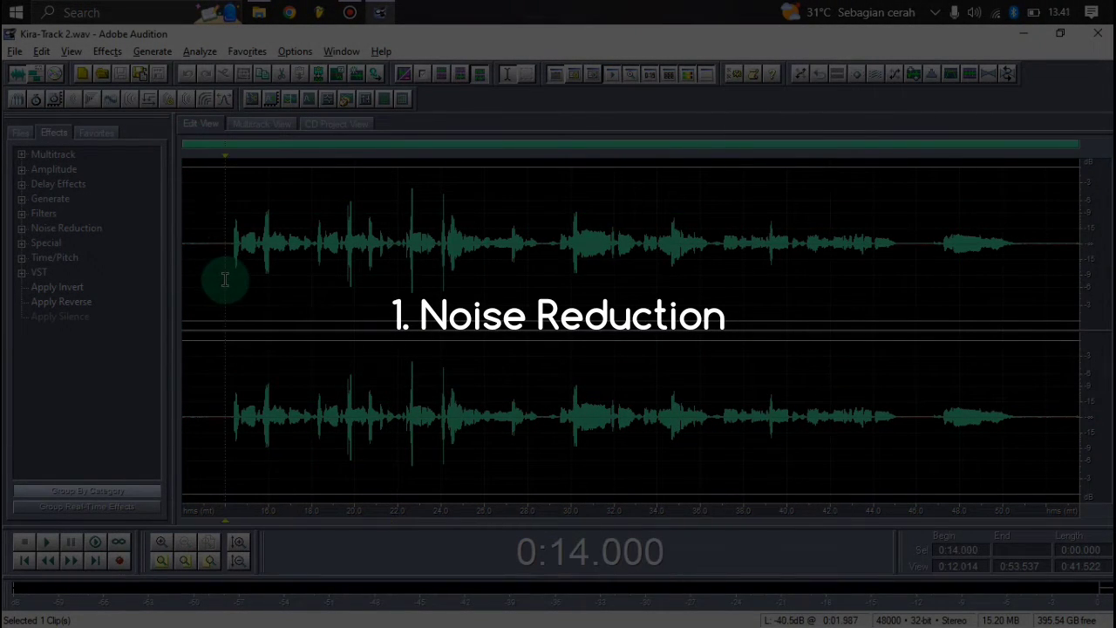
left_click_drag(225, 279, 184, 283)
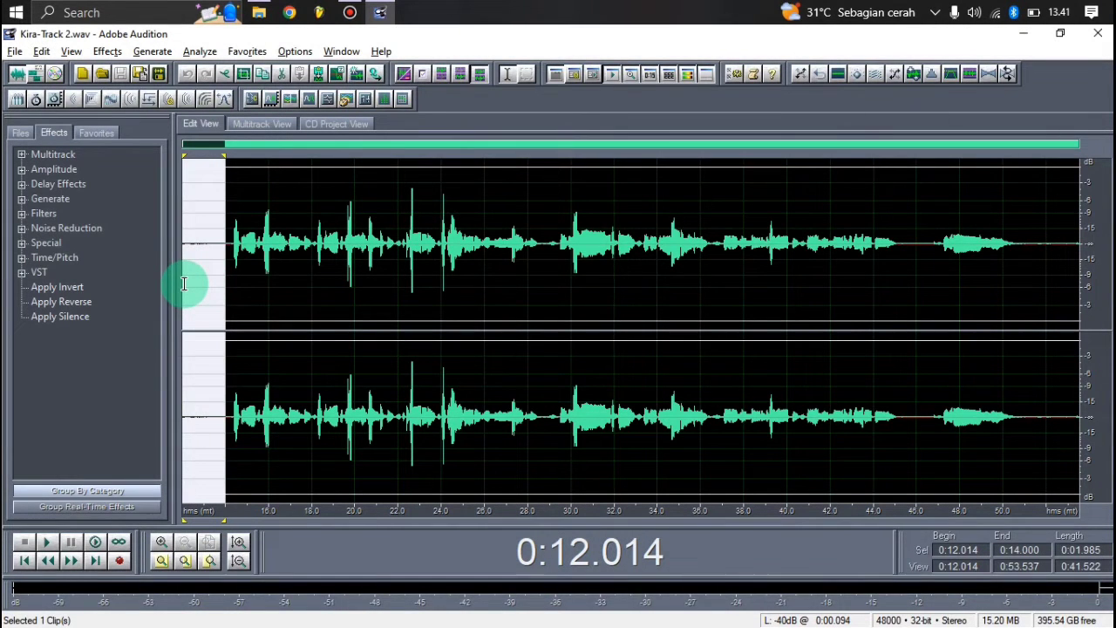
left_click(22, 227)
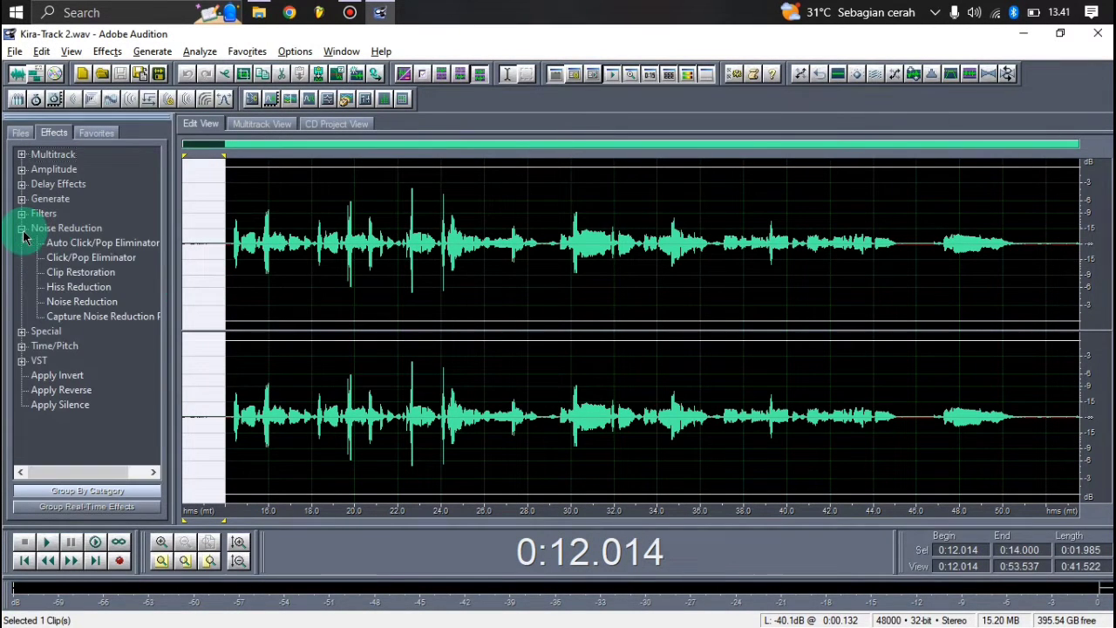
double_click(88, 319)
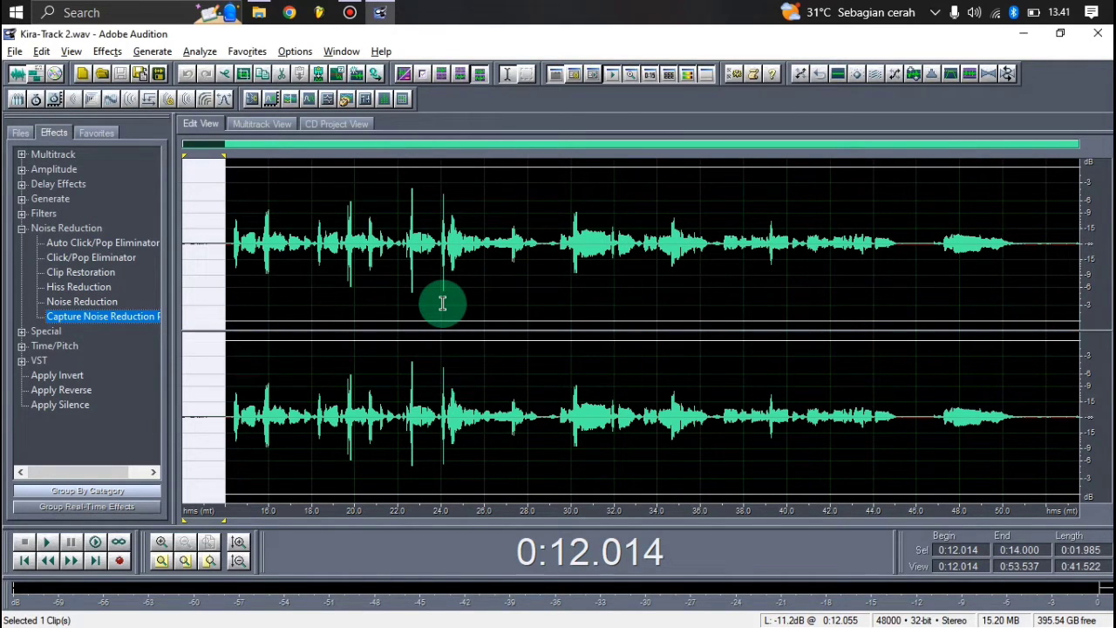
Apply Noise Reduction to the entire vocal waveform with the noise reduction level at 100
double_click(442, 302)
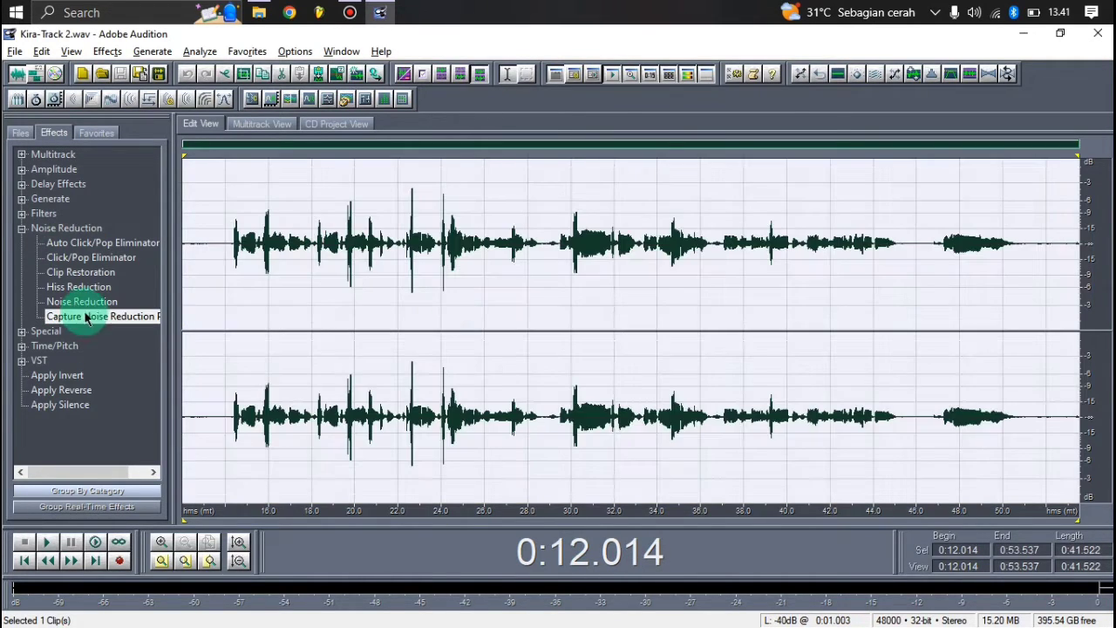
double_click(83, 302)
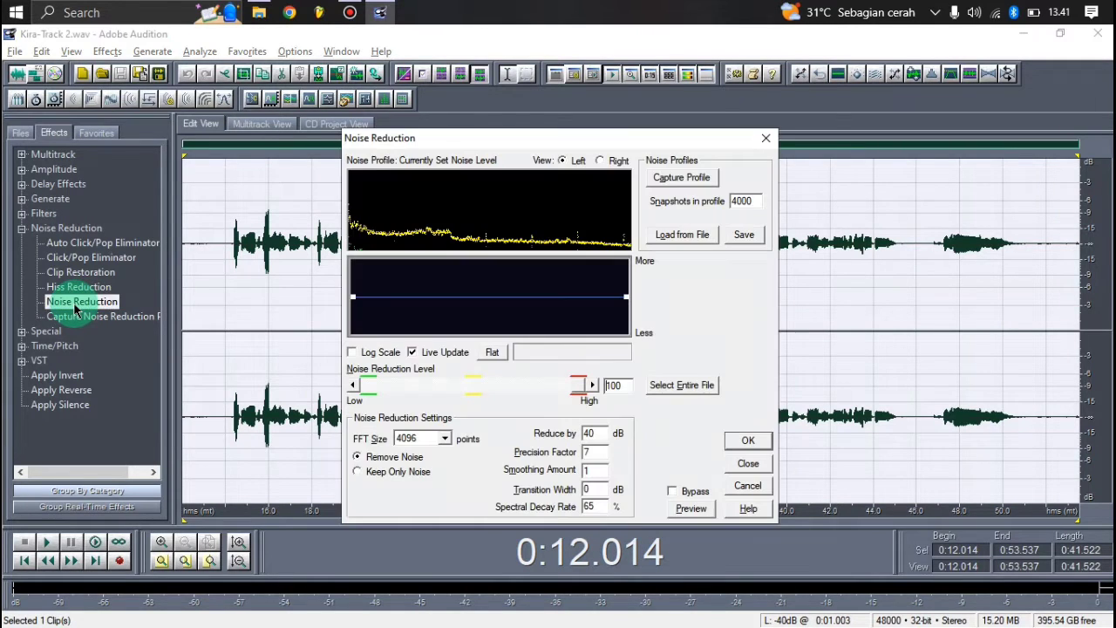
double_click(614, 385)
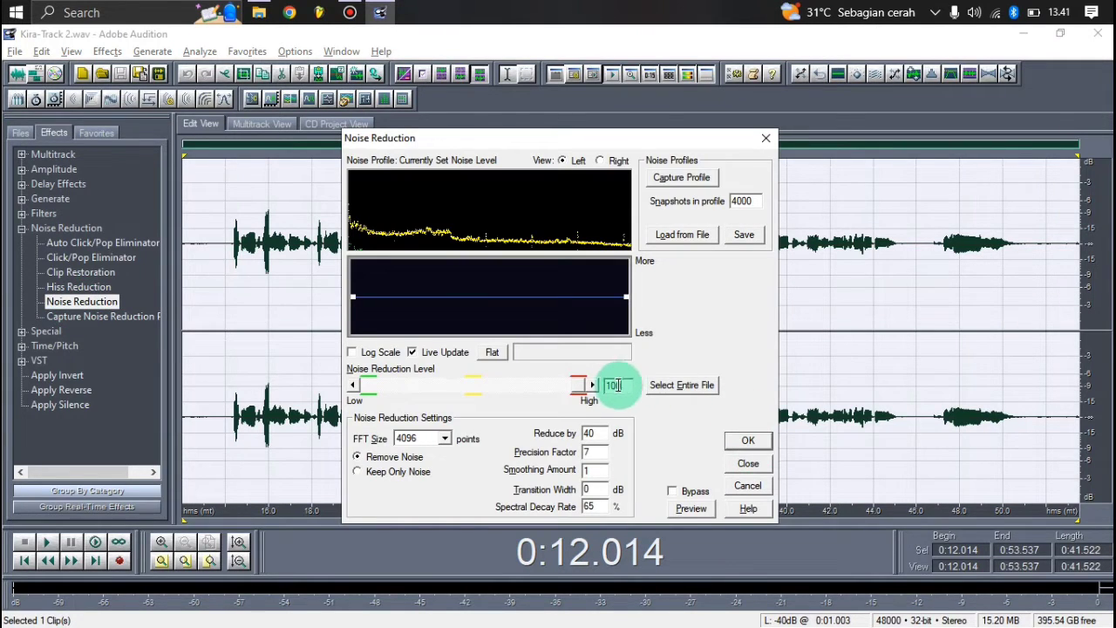
left_click(758, 440)
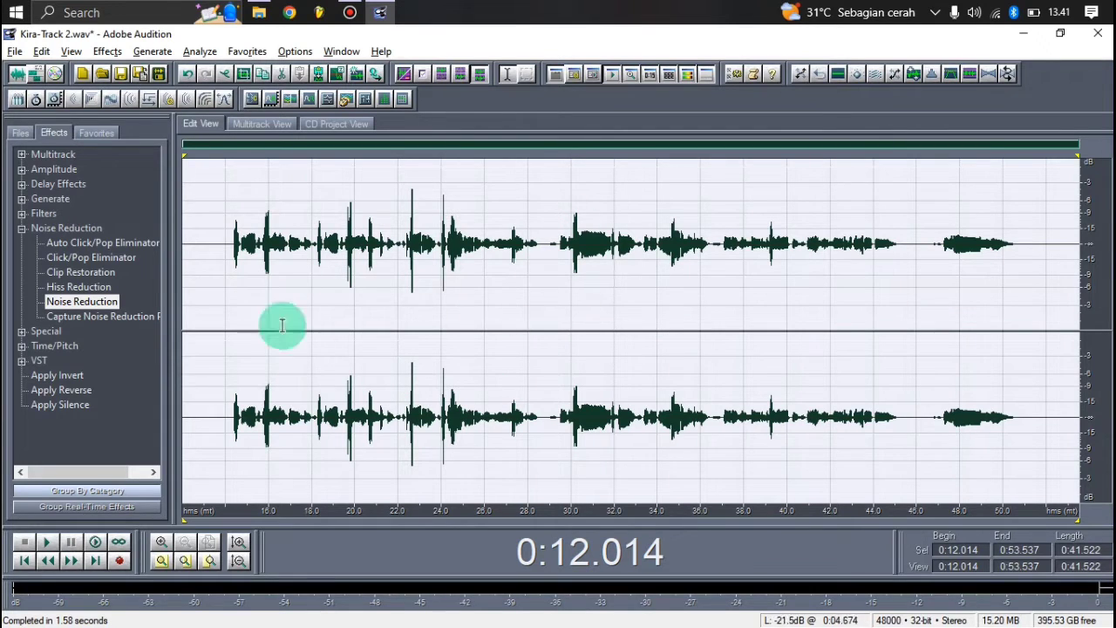
Play the opening of the noise-reduced vocal from about 0:12.9 to check the silent section
left_click(231, 244)
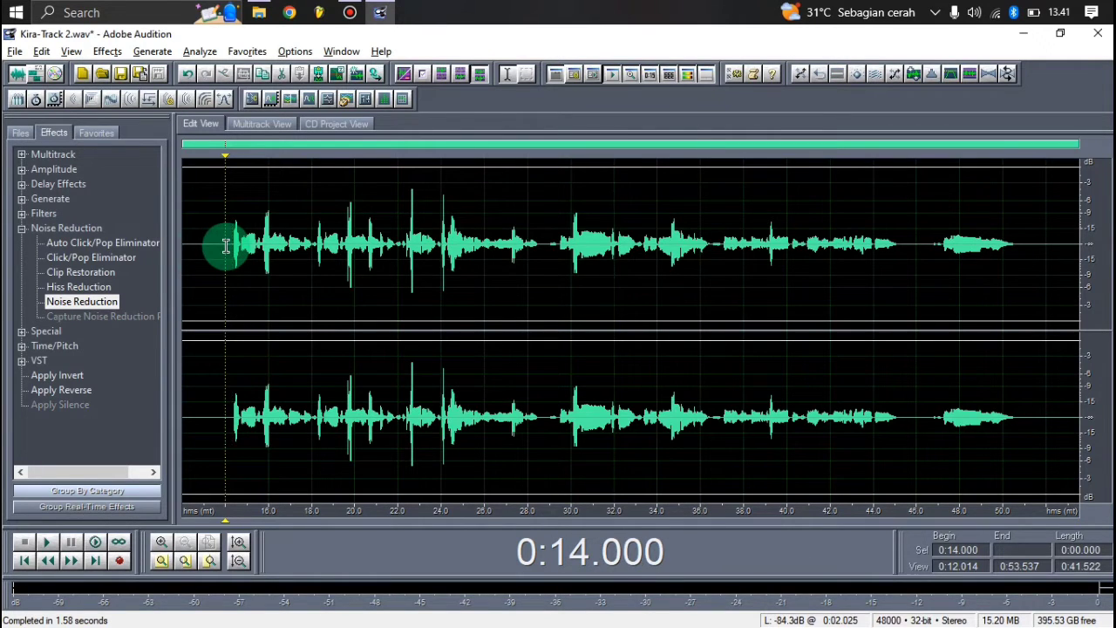
left_click(201, 247)
key("space")
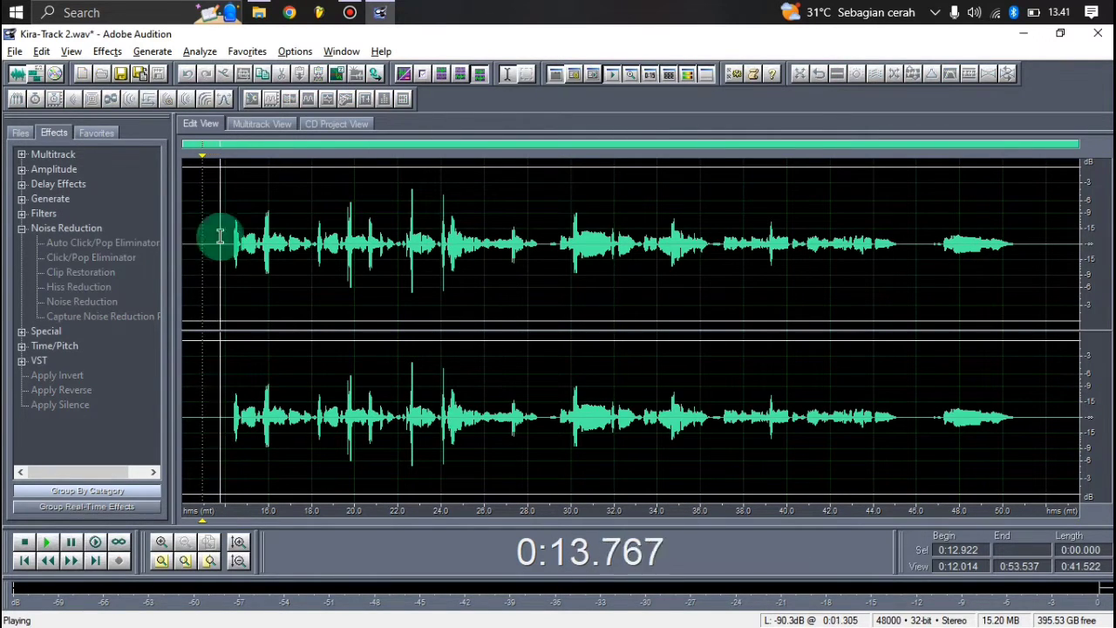
key("space")
Return to the multitrack session, save the Kira session and close Adobe Audition
left_click(279, 123)
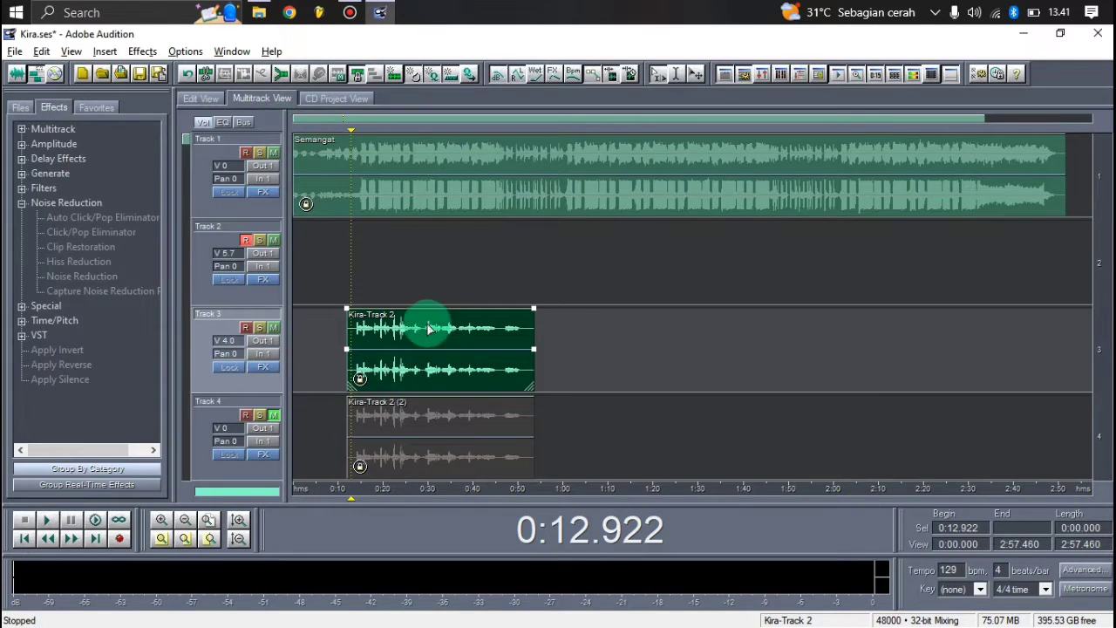
left_click(416, 282)
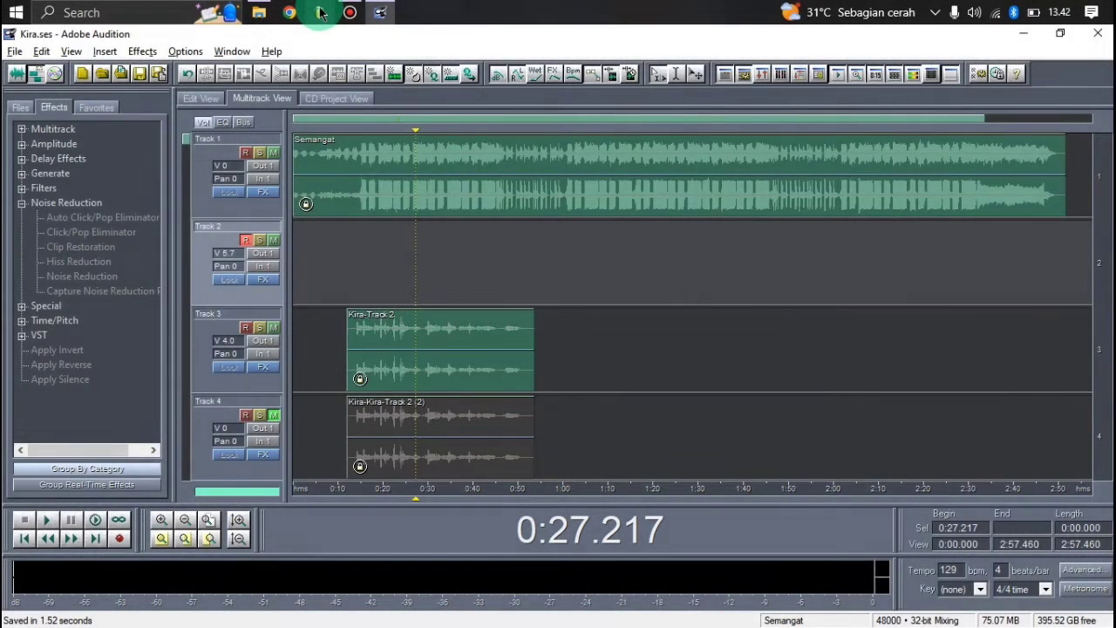
left_click(323, 13)
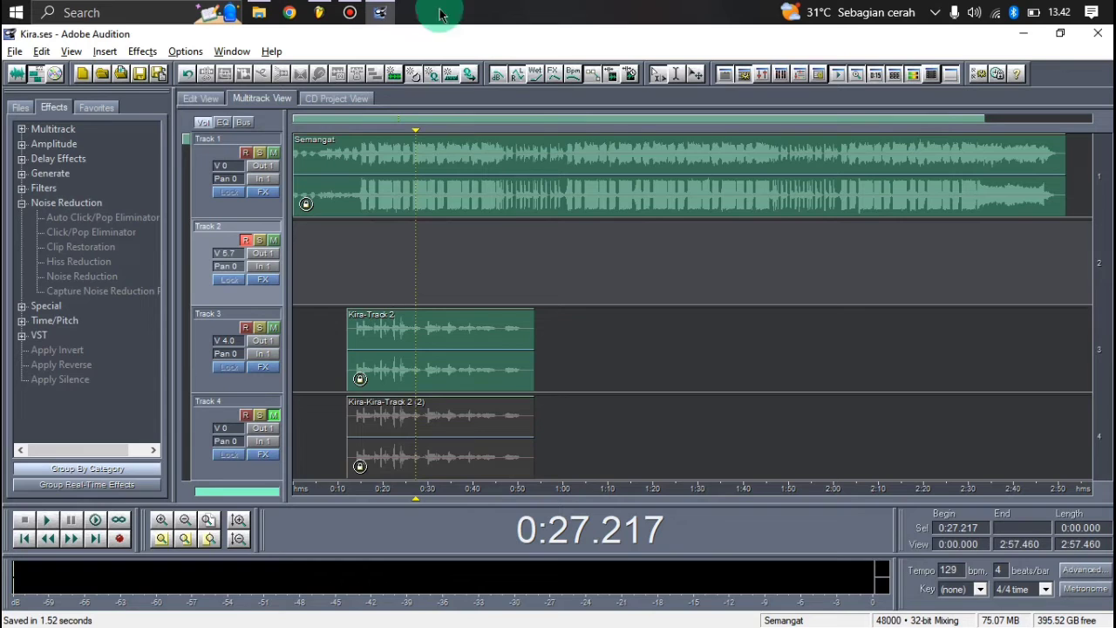
left_click(363, 323)
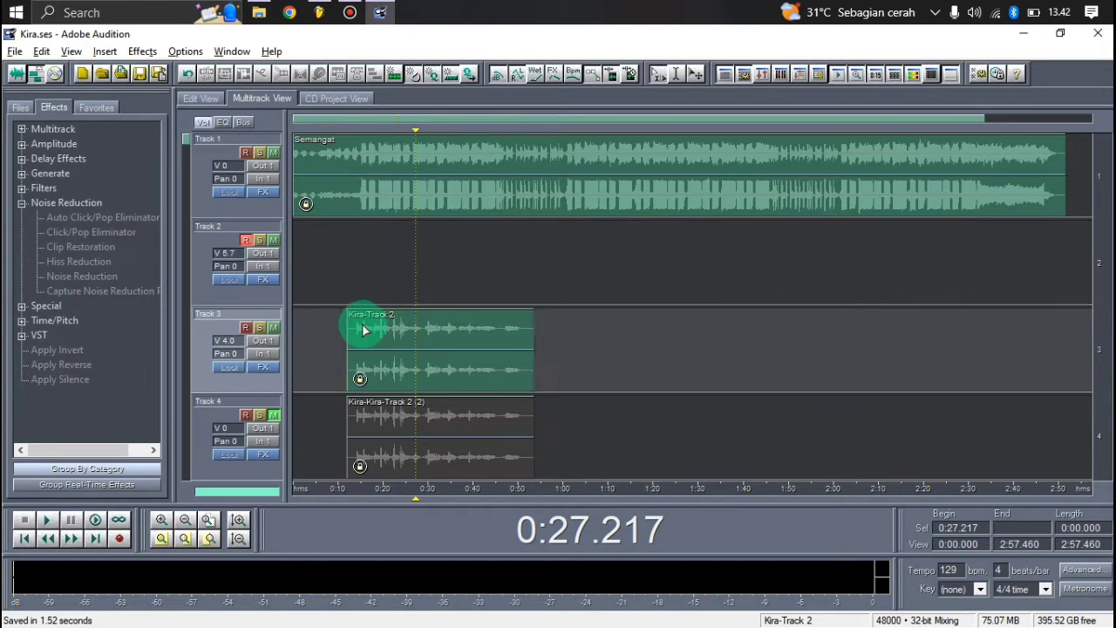
left_click(418, 325)
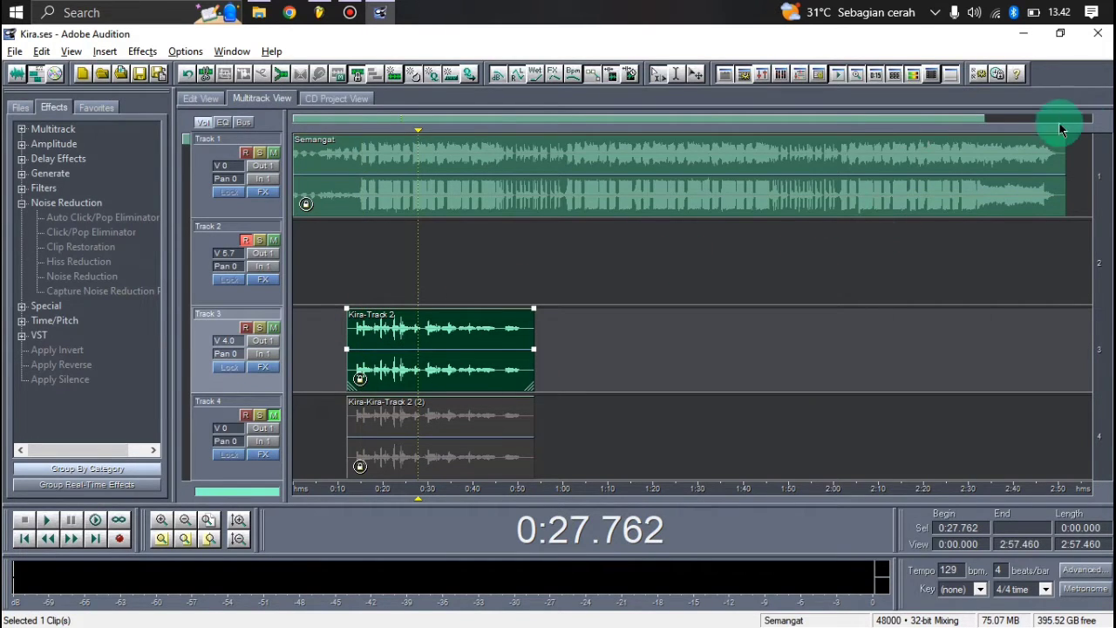
left_click(1098, 35)
Switch to FL Studio, load Newtone into the master mixer track's first effect slot and maximize its window
mouse_move(328, 17)
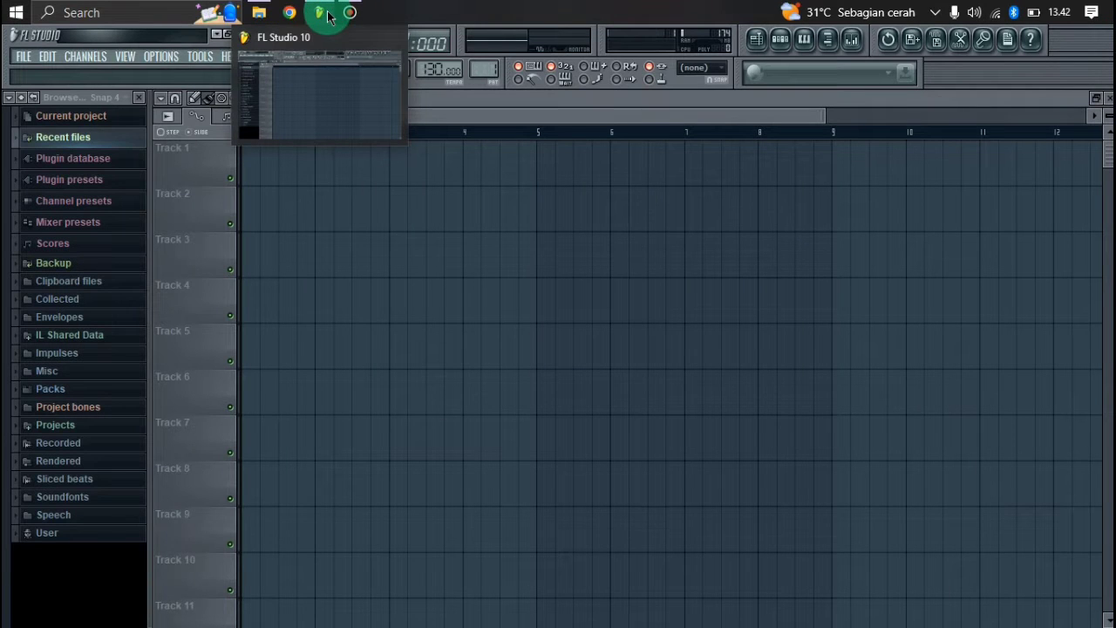
left_click(852, 39)
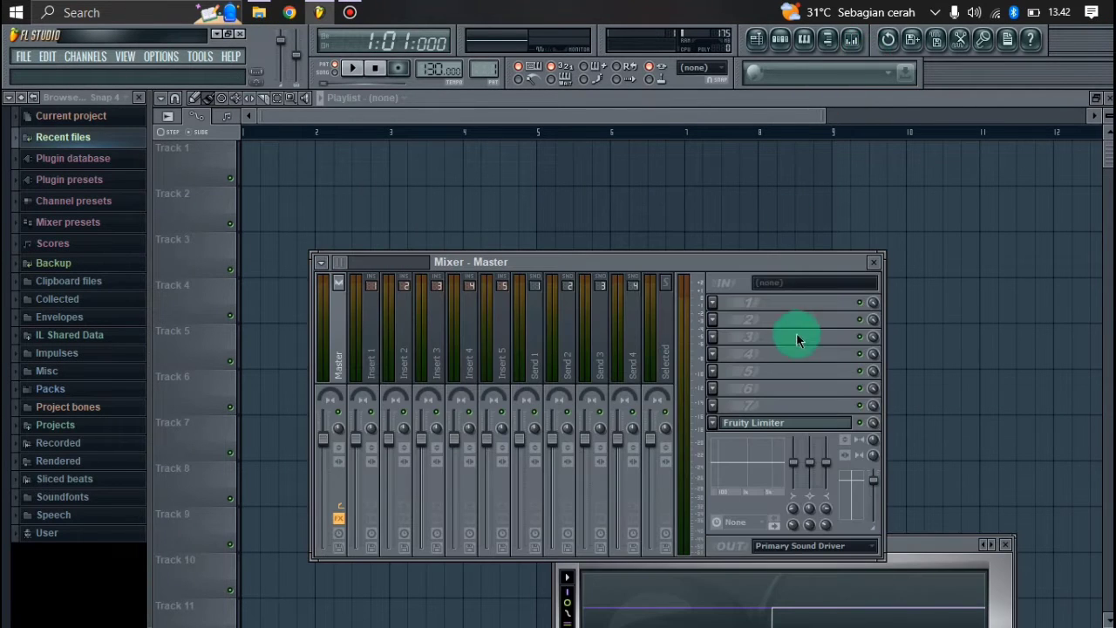
left_click(722, 303)
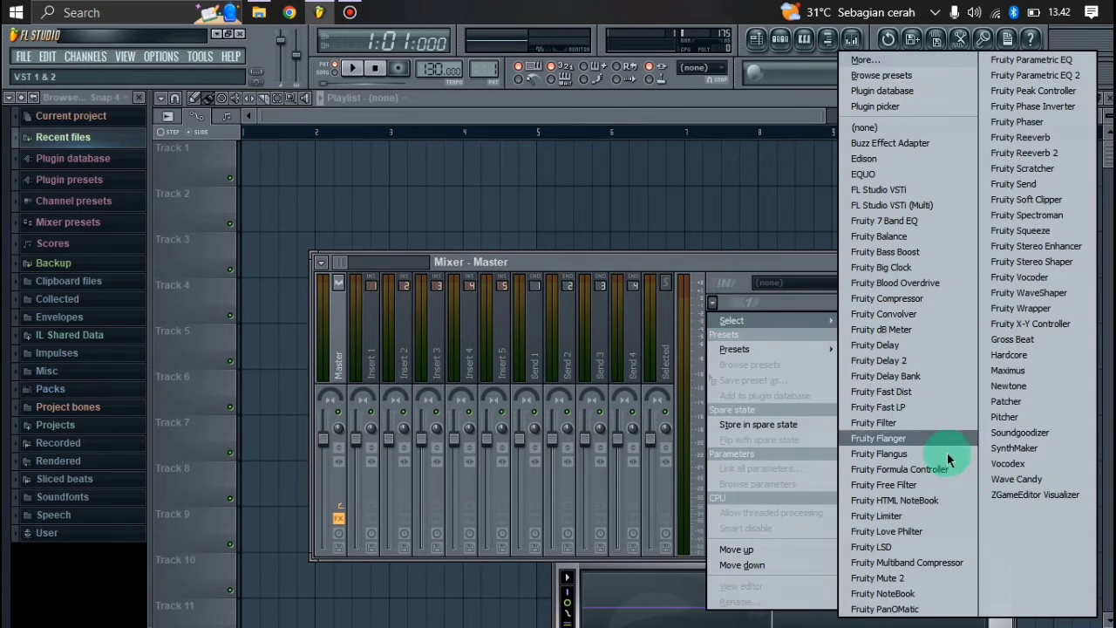
left_click(1027, 387)
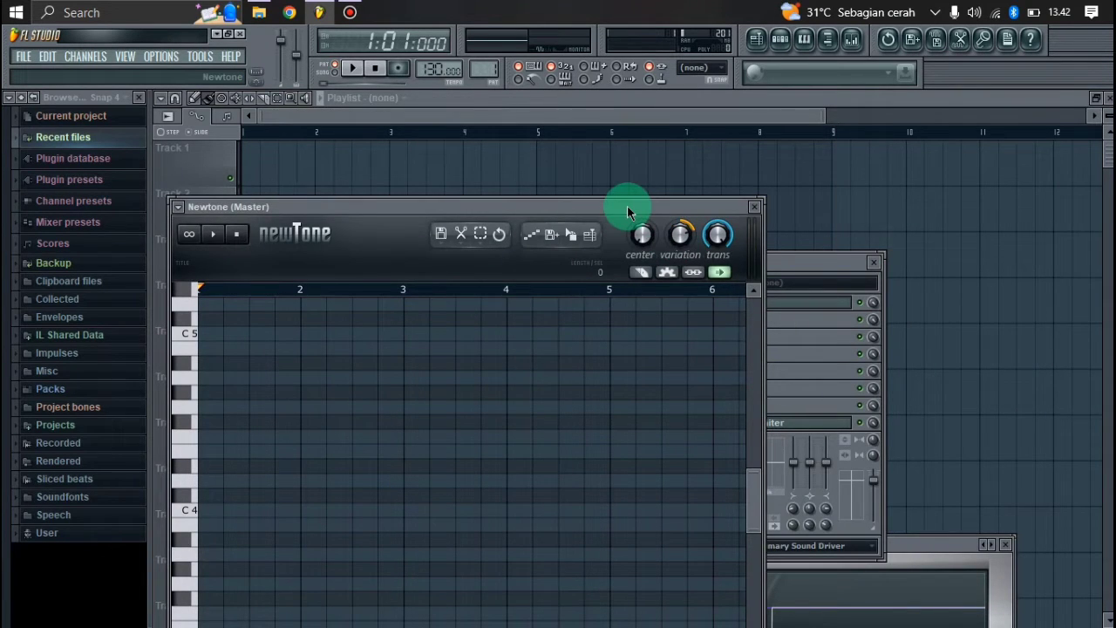
double_click(627, 208)
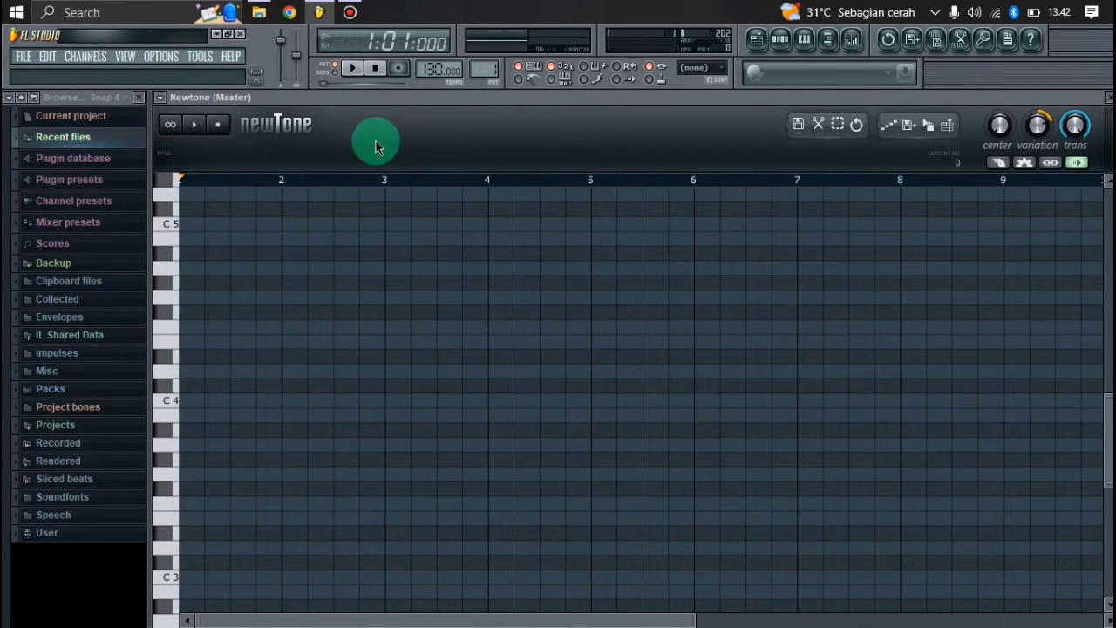
Load the Kira-Track 2 wave file from the Project Audio folder in File Explorer into Newtone
left_click(259, 12)
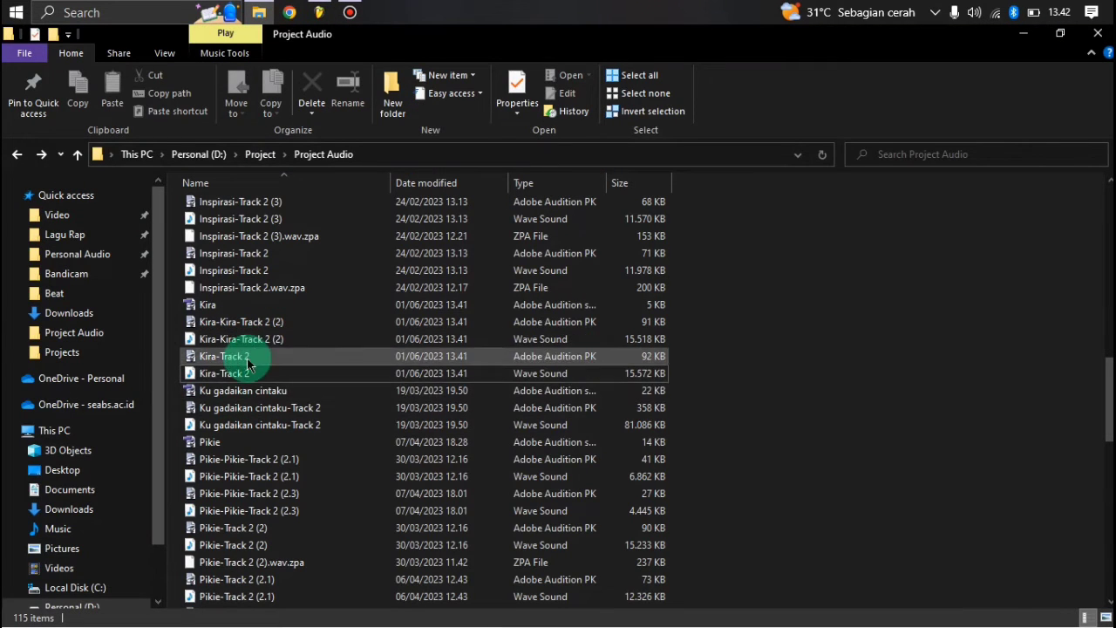
left_click(258, 373)
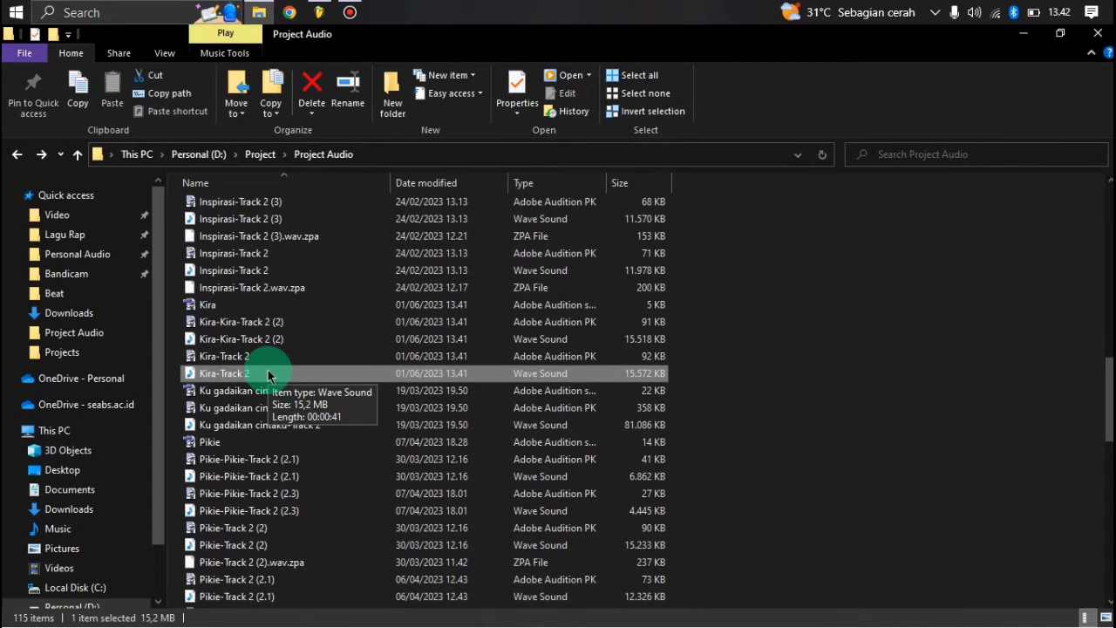
left_click_drag(268, 375, 336, 428)
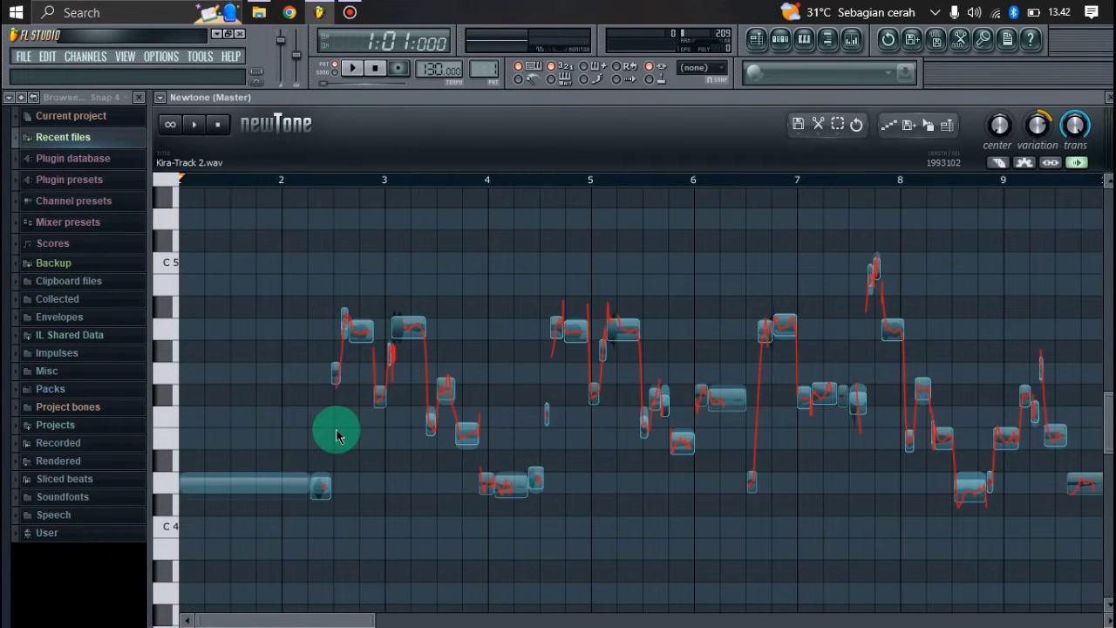
Examine the detected notes and pitch curves along the Kira-Track 2 vocal in Newtone
scroll(475, 443, "down", 4)
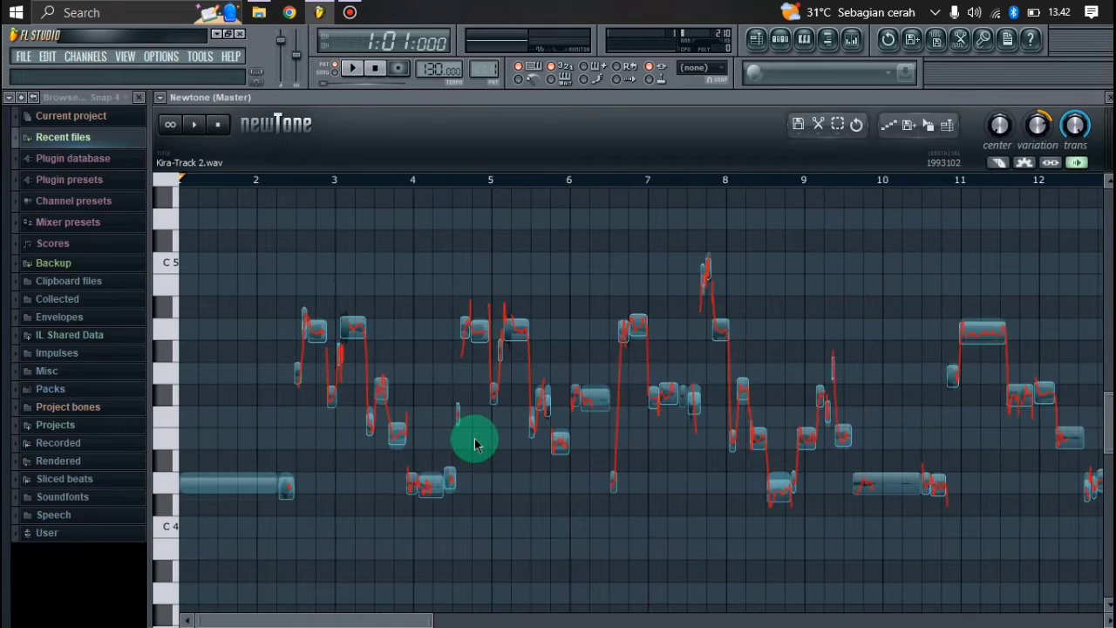
scroll(475, 443, "up", 4)
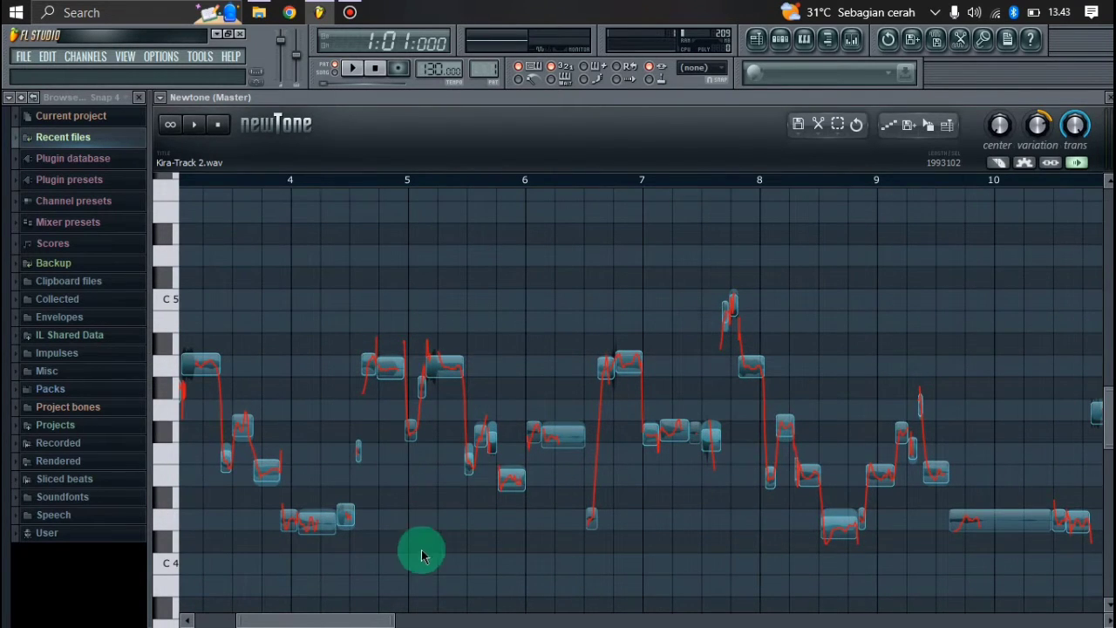
left_click_drag(305, 621, 225, 621)
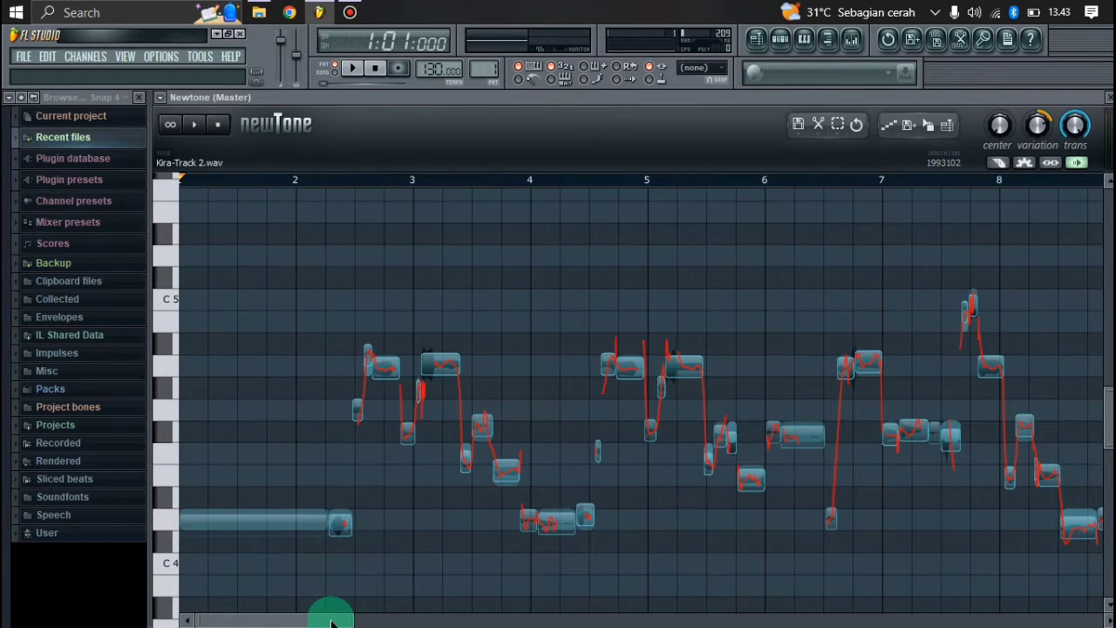
left_click_drag(331, 621, 269, 621)
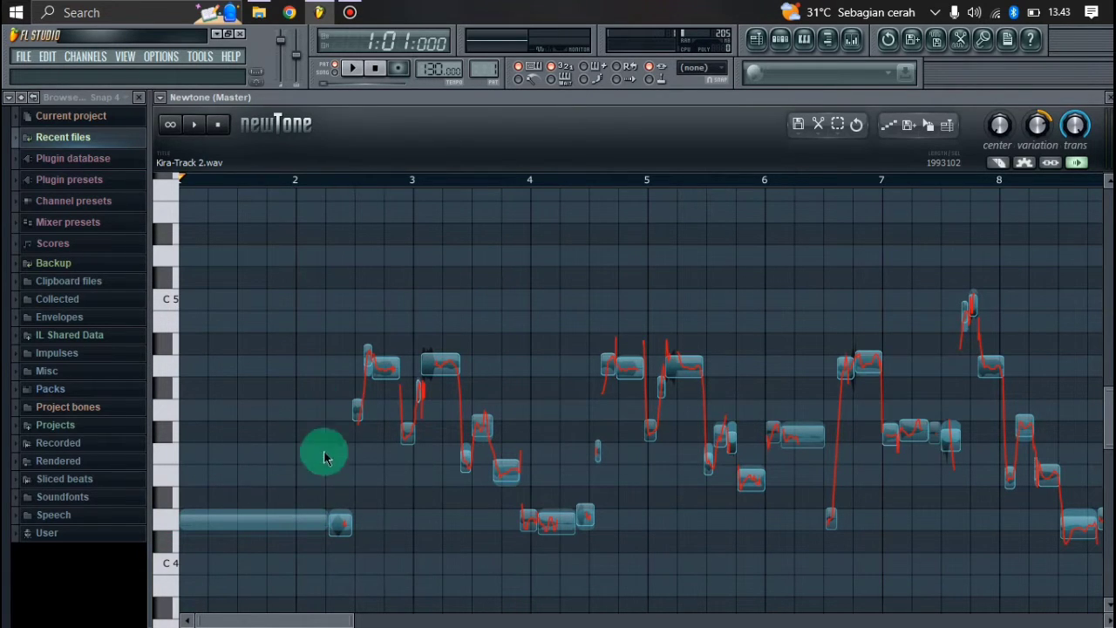
left_click_drag(353, 620, 733, 621)
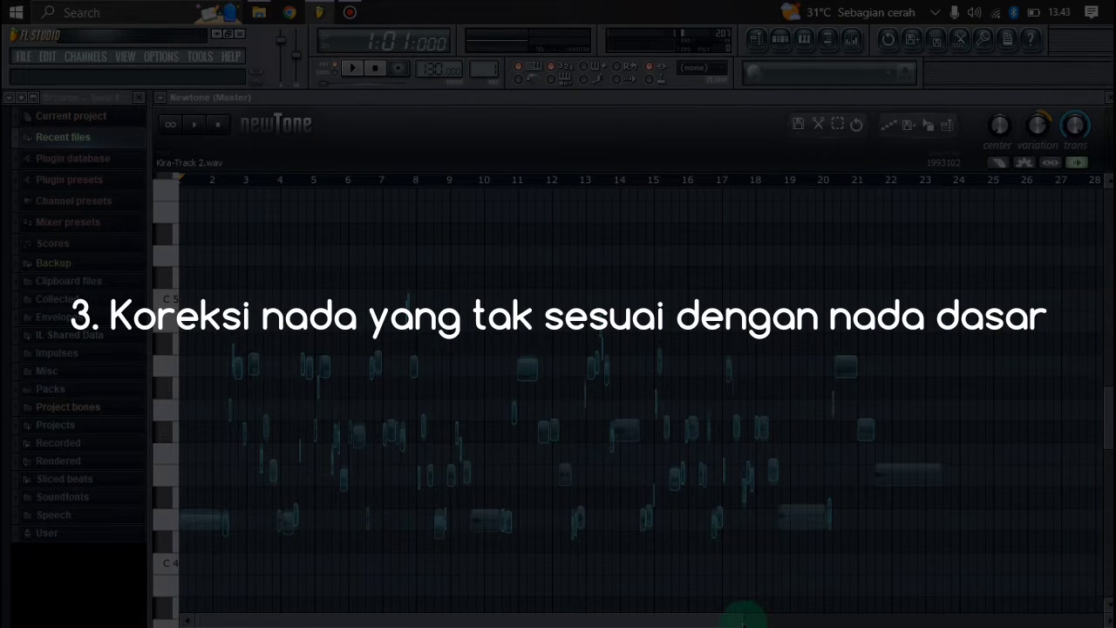
left_click_drag(739, 621, 411, 599)
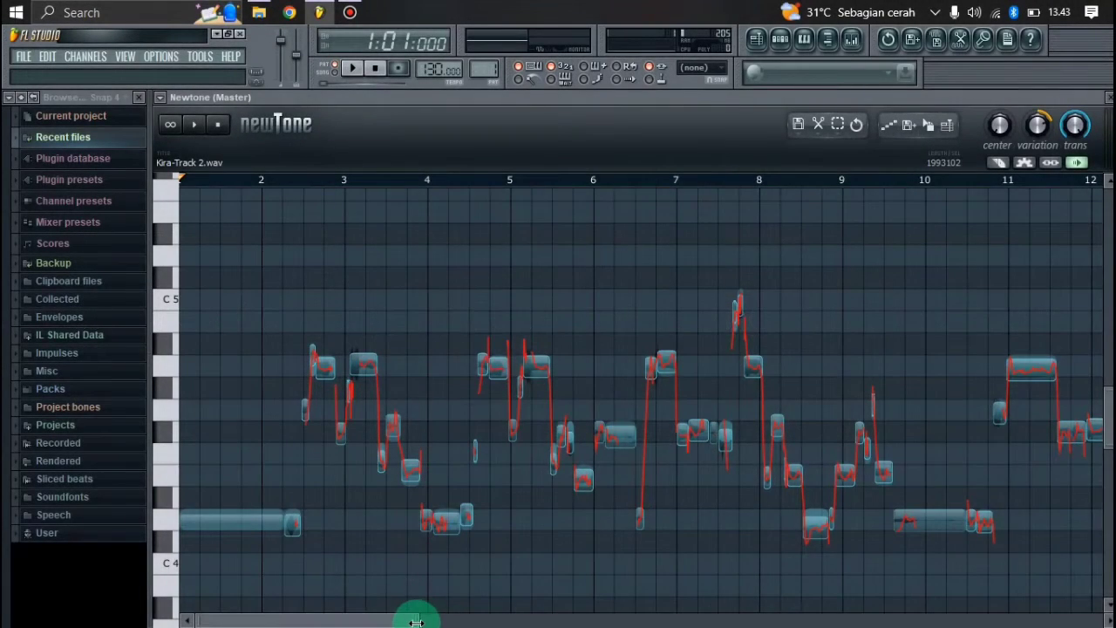
left_click_drag(415, 621, 327, 621)
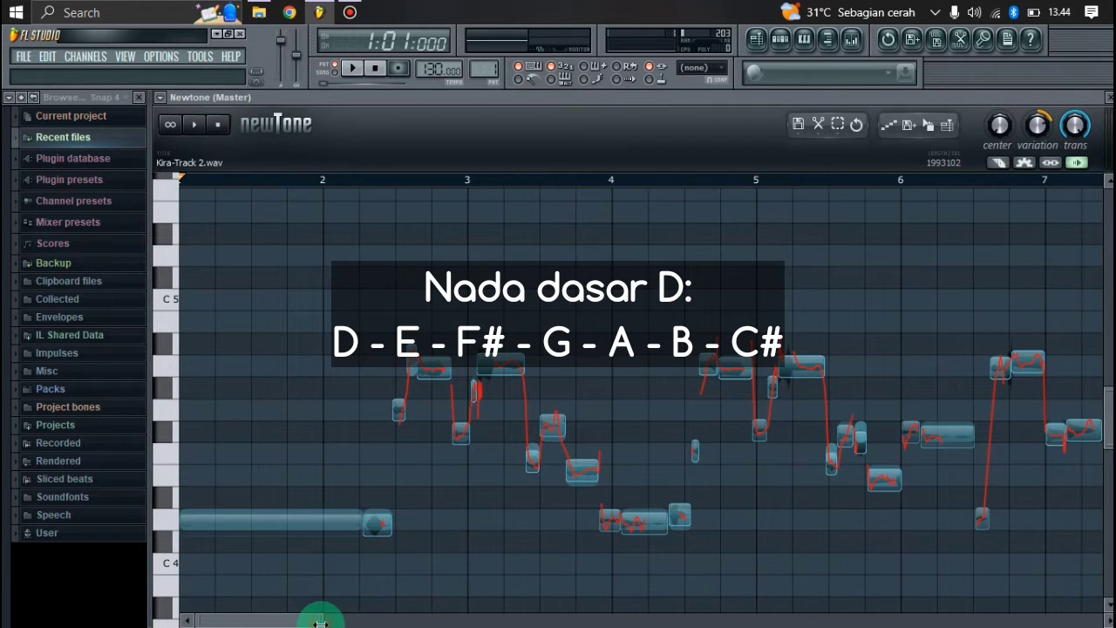
Select all detected notes of the vocal, centre them on their nearest semitones and flatten their pitch variation
left_click_drag(320, 621, 531, 583)
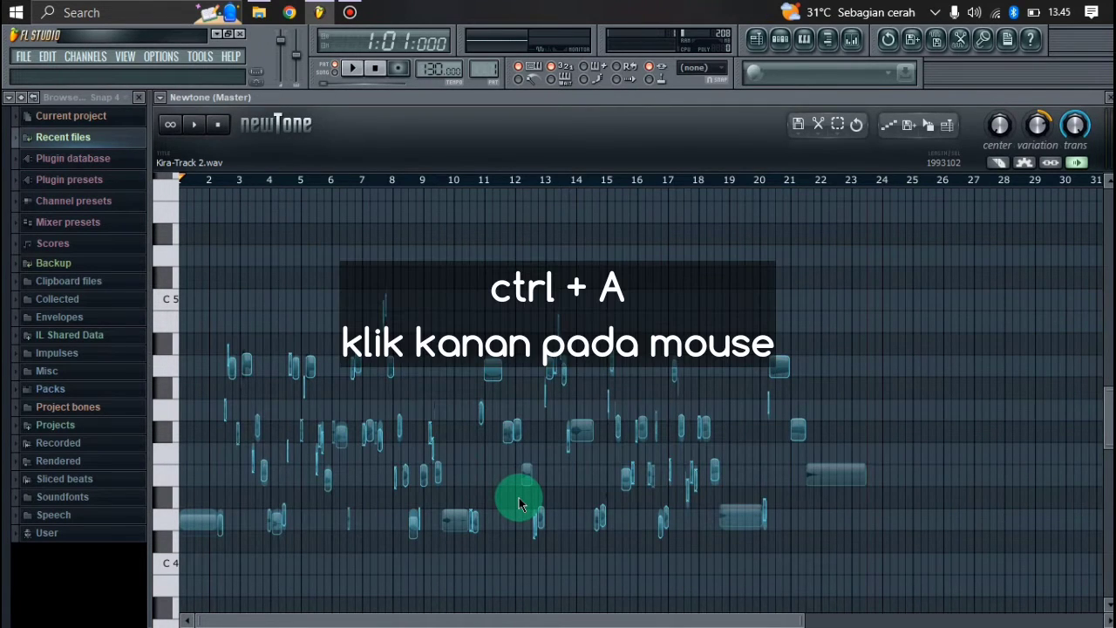
key("ctrl+a")
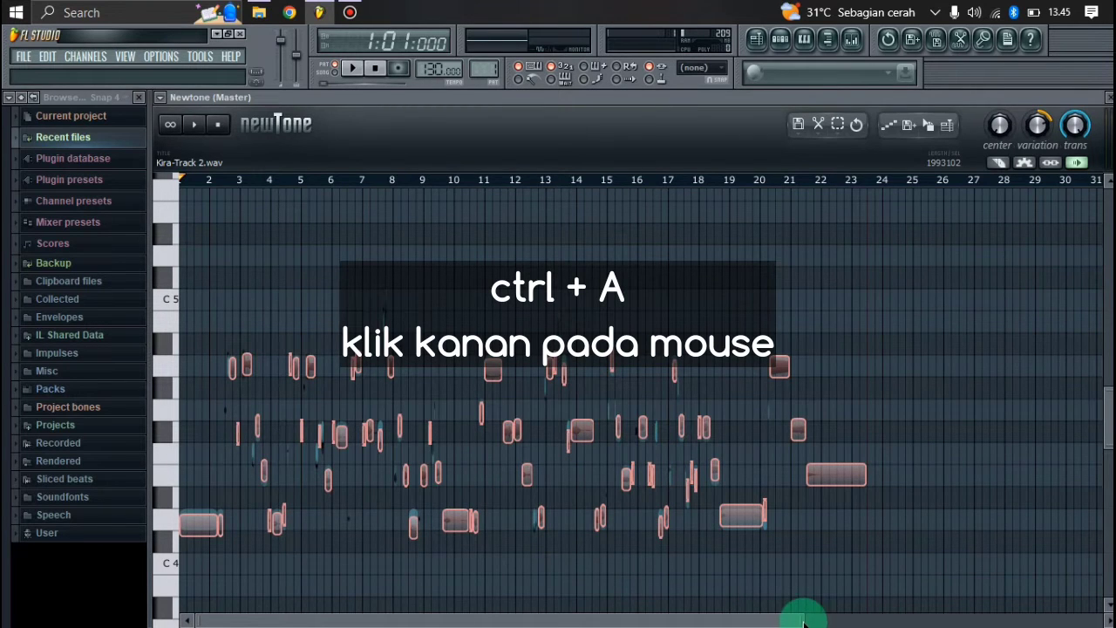
left_click_drag(800, 619, 411, 581)
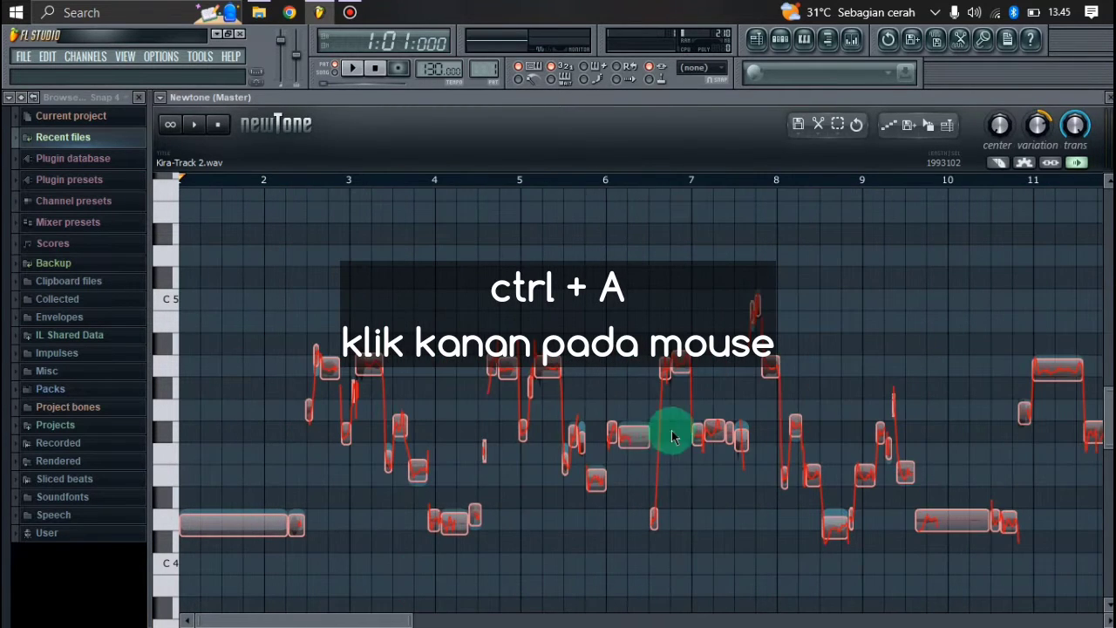
left_click_drag(643, 433, 642, 431)
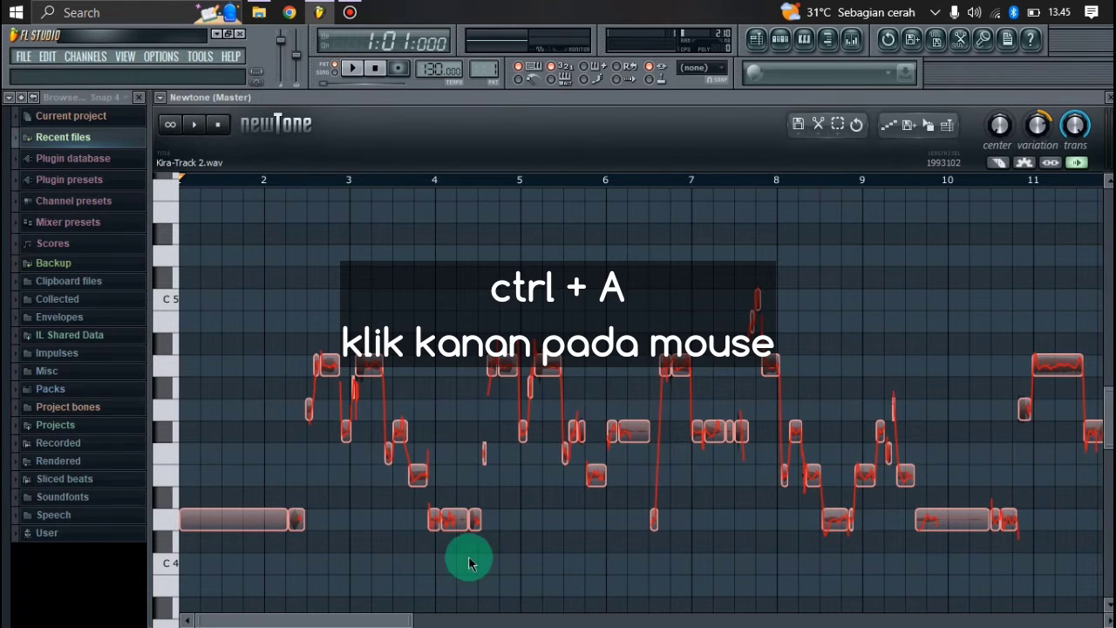
left_click_drag(324, 621, 472, 595)
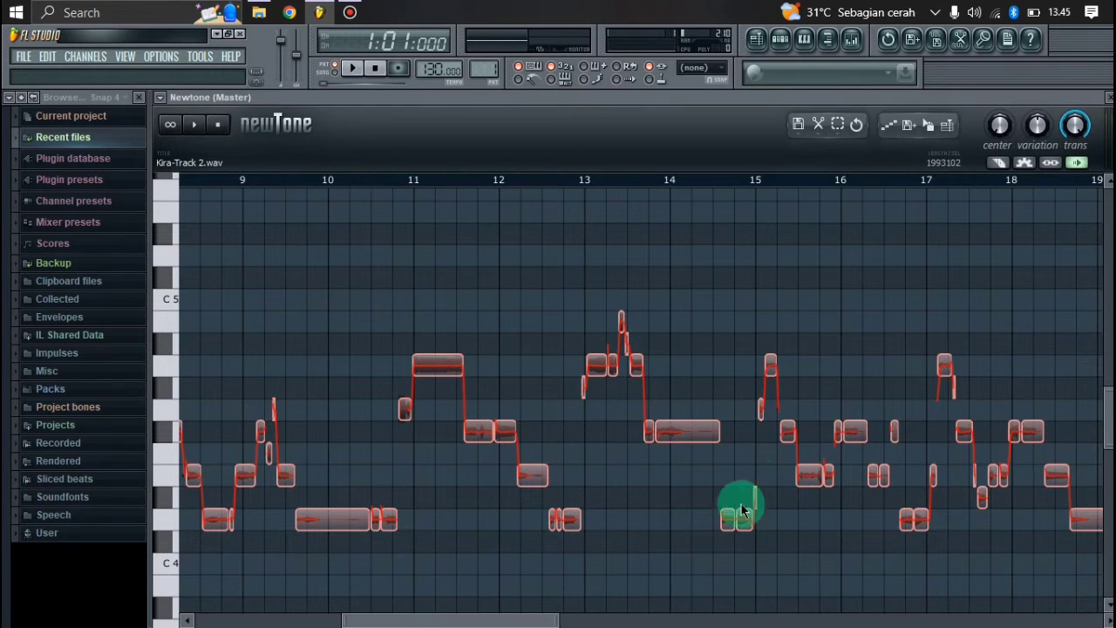
left_click_drag(496, 621, 242, 619)
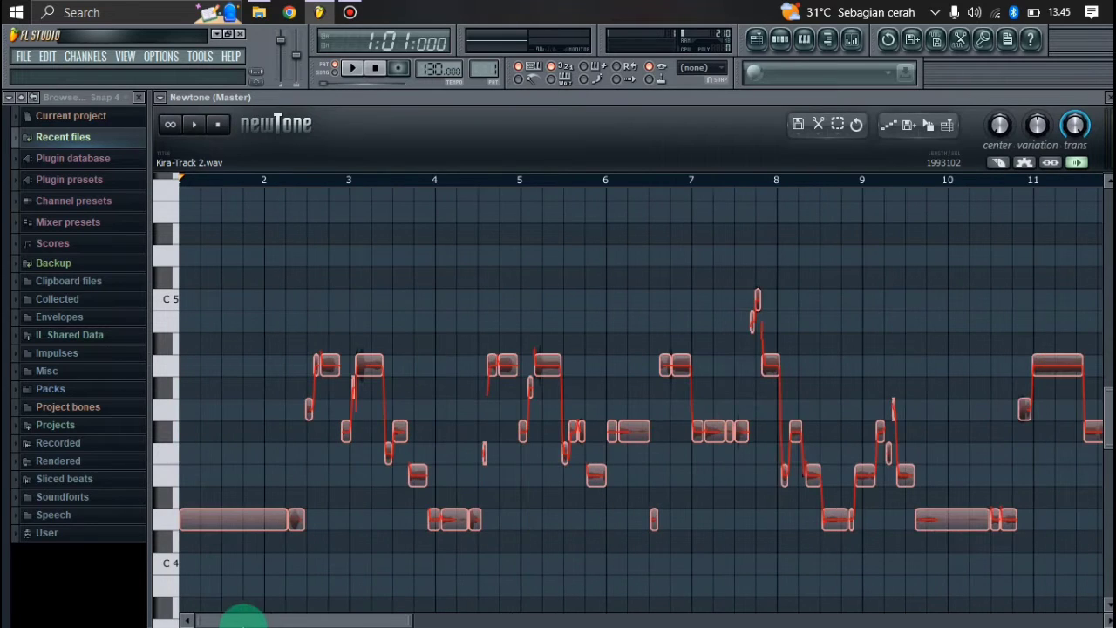
Select the two D#4 notes near bars 15 and 17, raise them to E4 and play back the passage
scroll(291, 547, "up", 2)
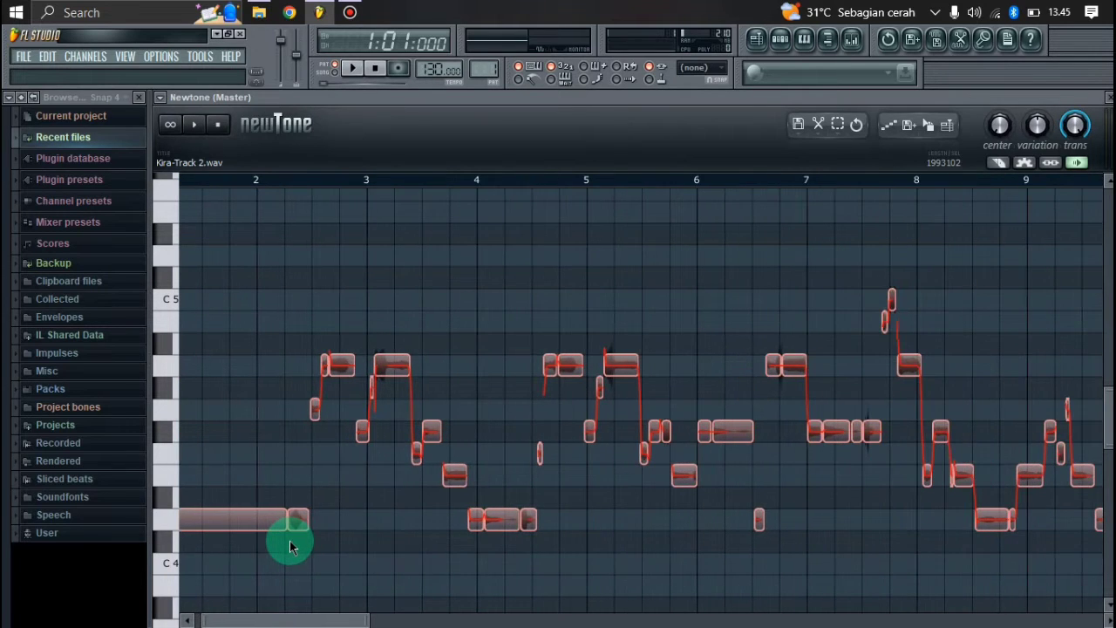
left_click_drag(298, 621, 486, 606)
left_click(400, 510)
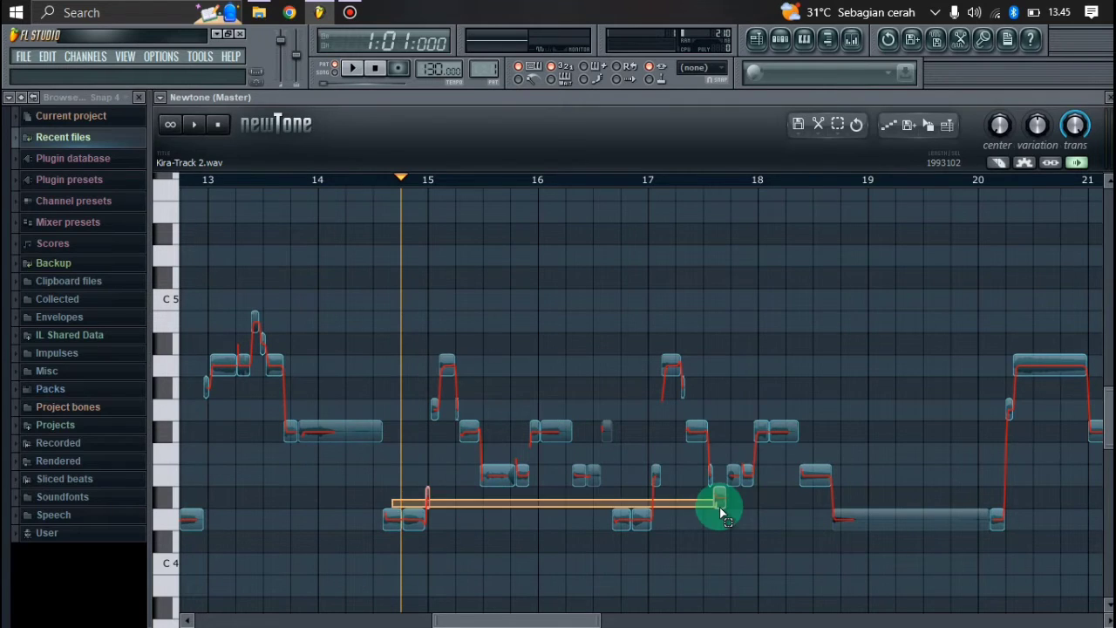
left_click_drag(719, 507, 722, 480)
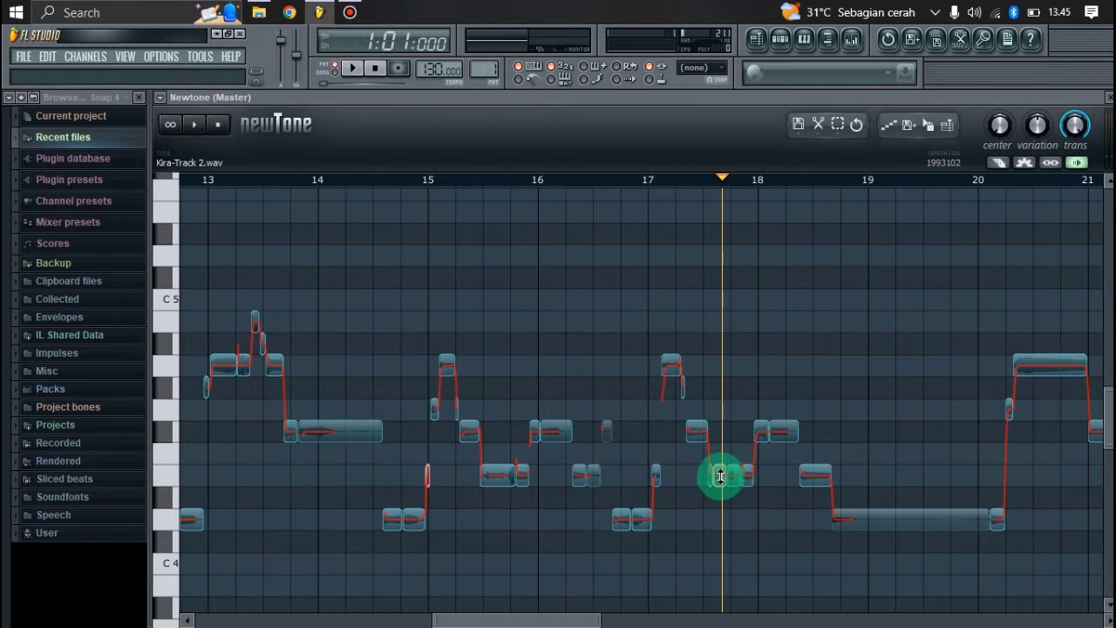
left_click_drag(491, 619, 515, 621)
left_click(491, 179)
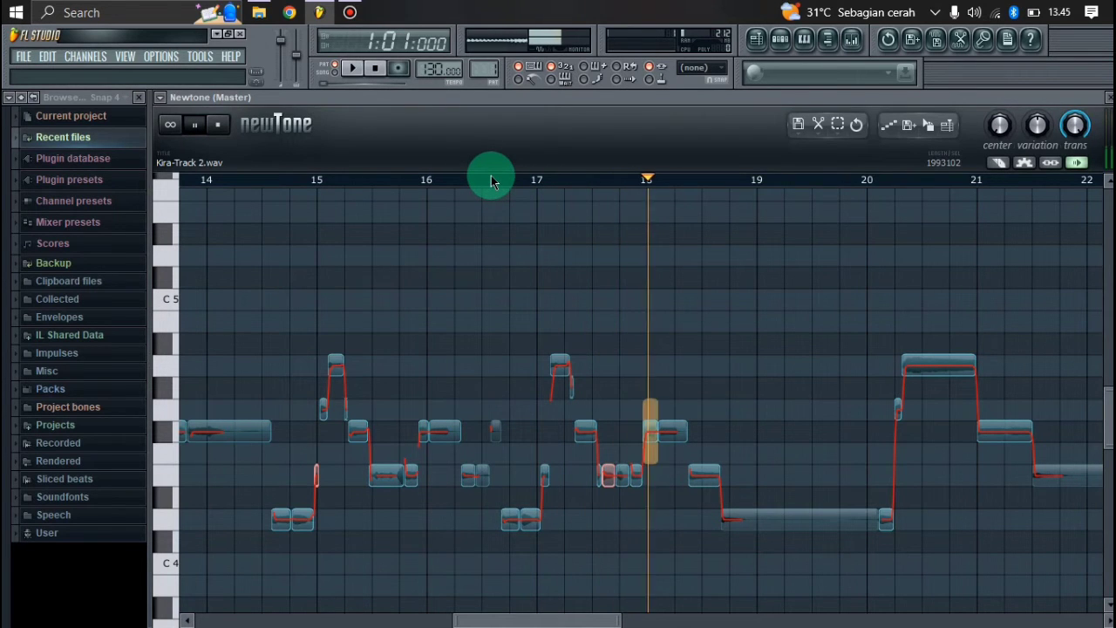
key("space")
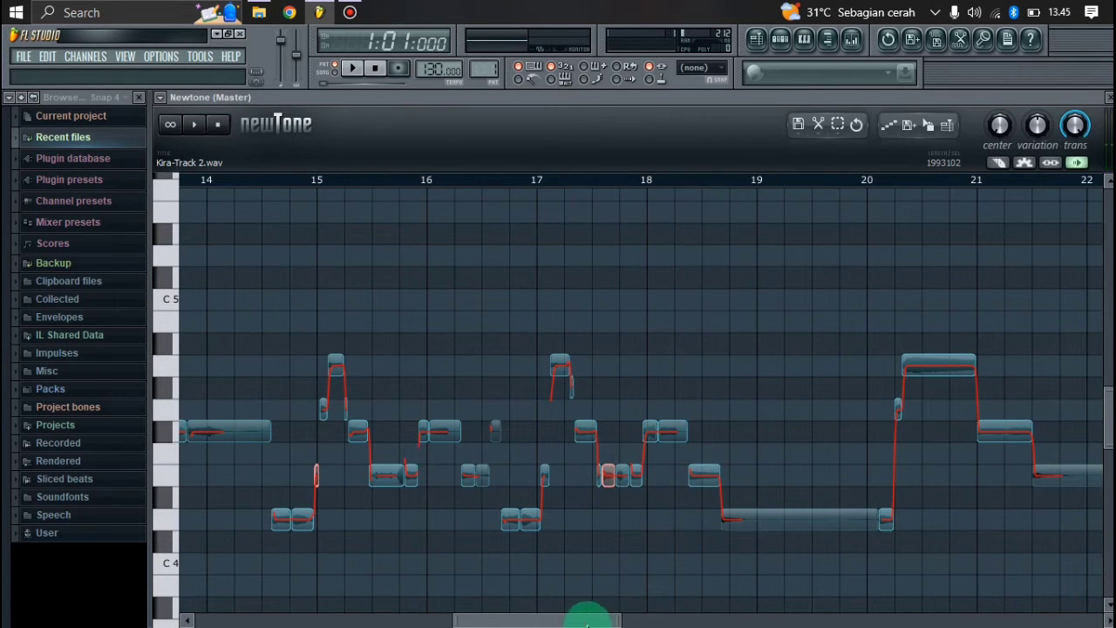
Select all F4 notes across the whole vocal and lower them to E4
left_click_drag(587, 623, 273, 581)
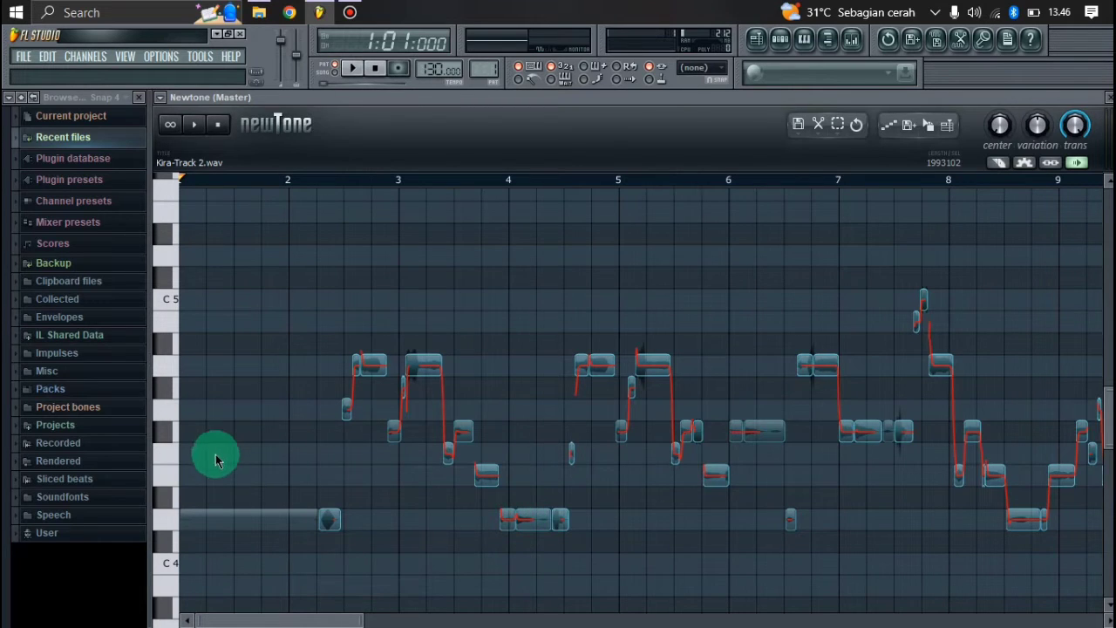
left_click_drag(192, 454, 1096, 444)
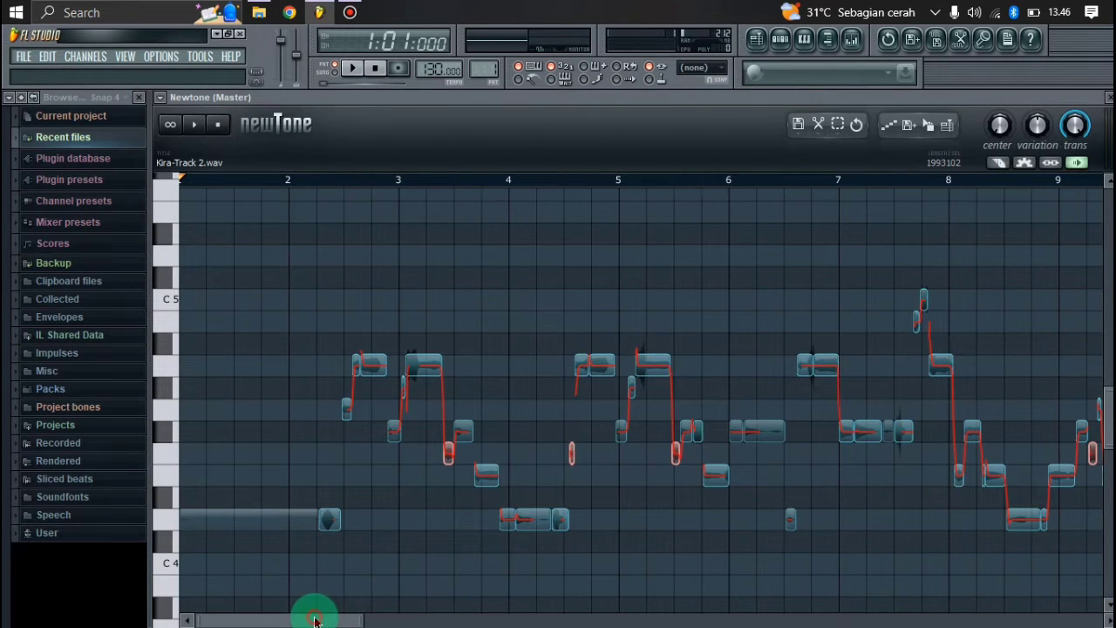
left_click_drag(314, 618, 351, 621)
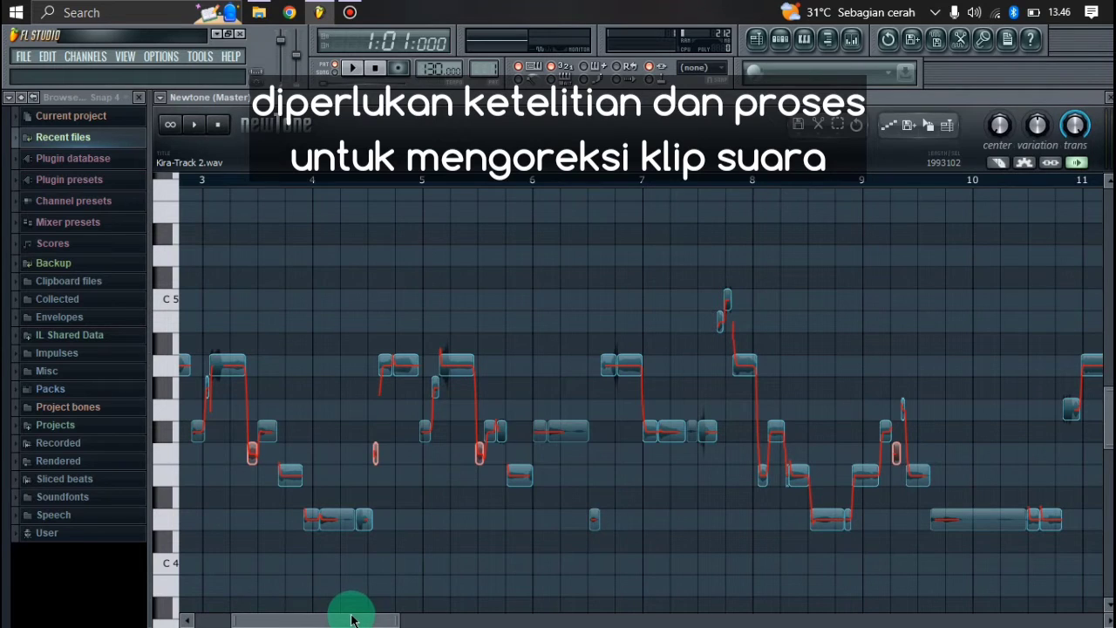
left_click_drag(352, 621, 317, 615)
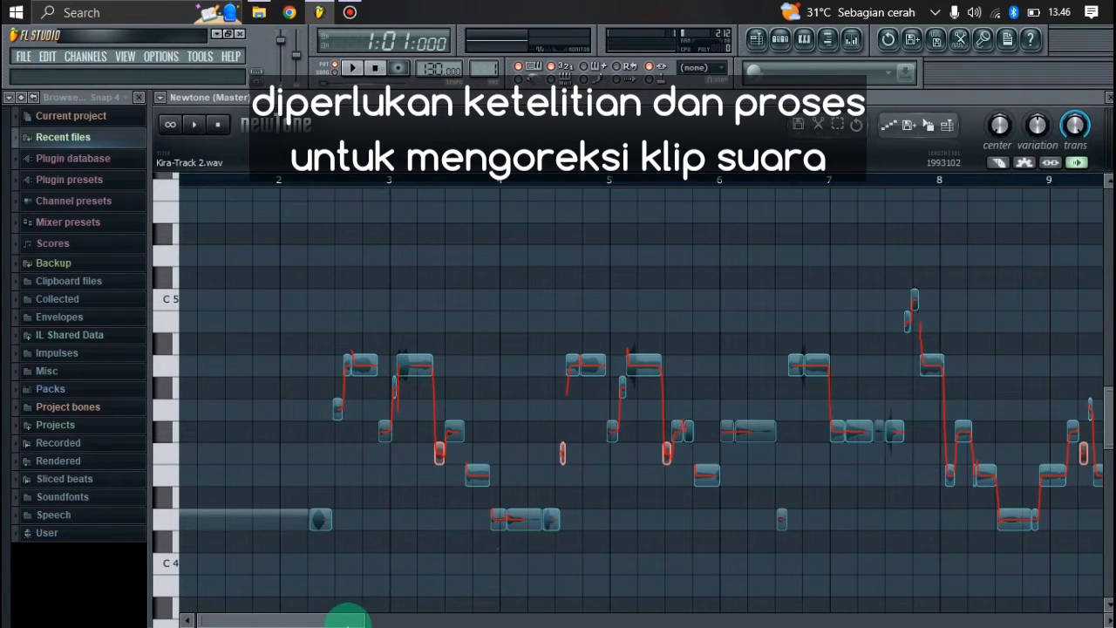
mouse_move(348, 621)
left_mouse_down()
mouse_move(380, 621)
mouse_move(347, 619)
left_mouse_up()
scroll(480, 525, "down", 5)
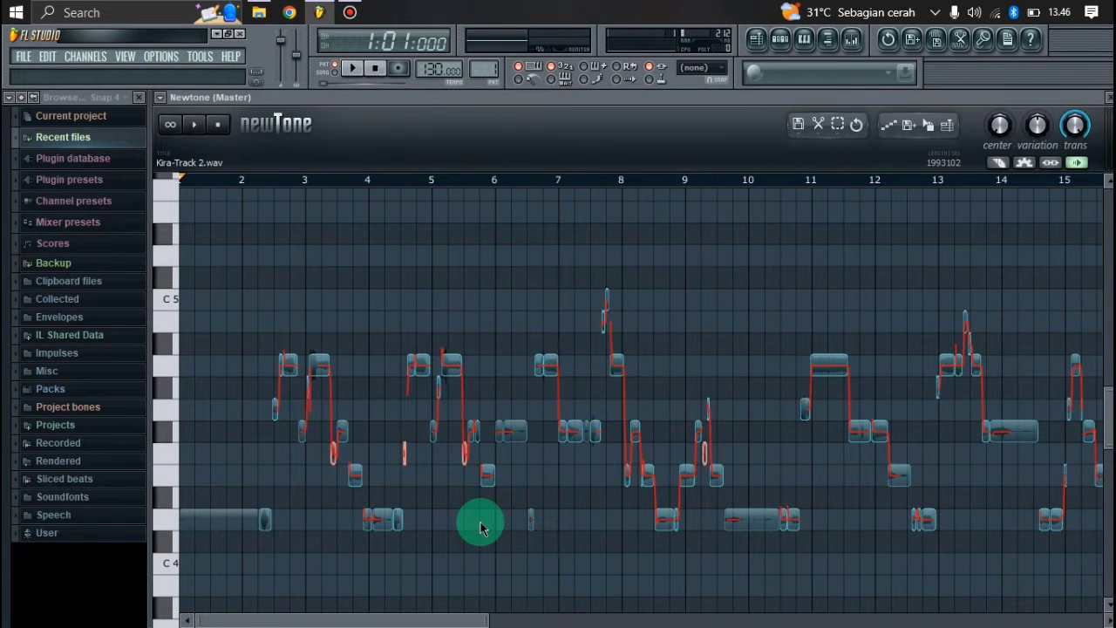
scroll(479, 525, "down", 4)
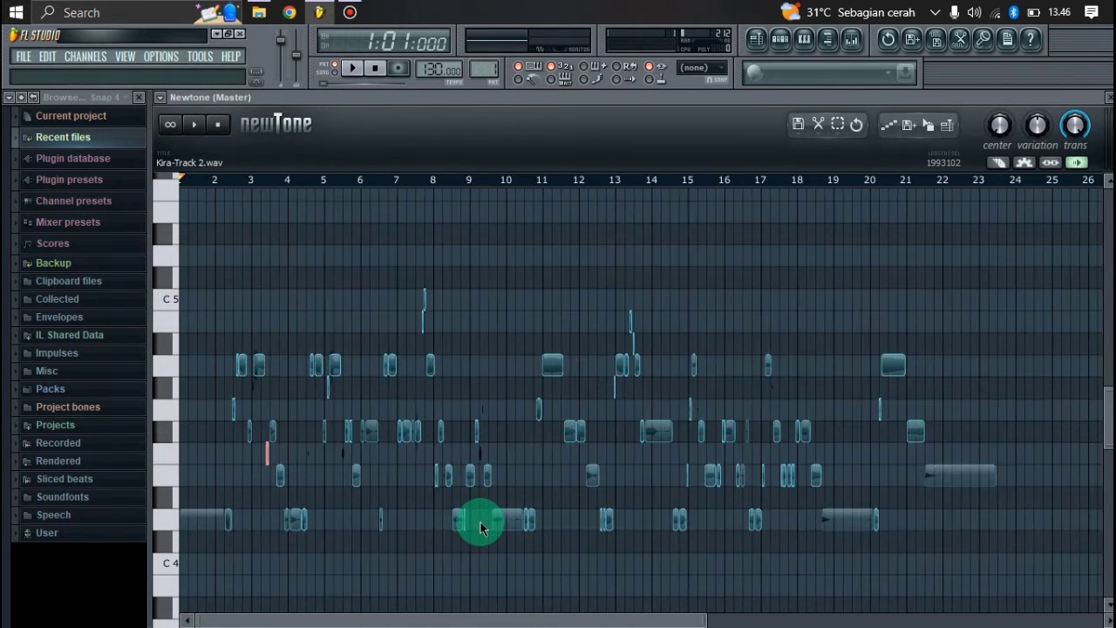
left_click_drag(244, 456, 1002, 462)
left_click_drag(706, 619, 455, 613)
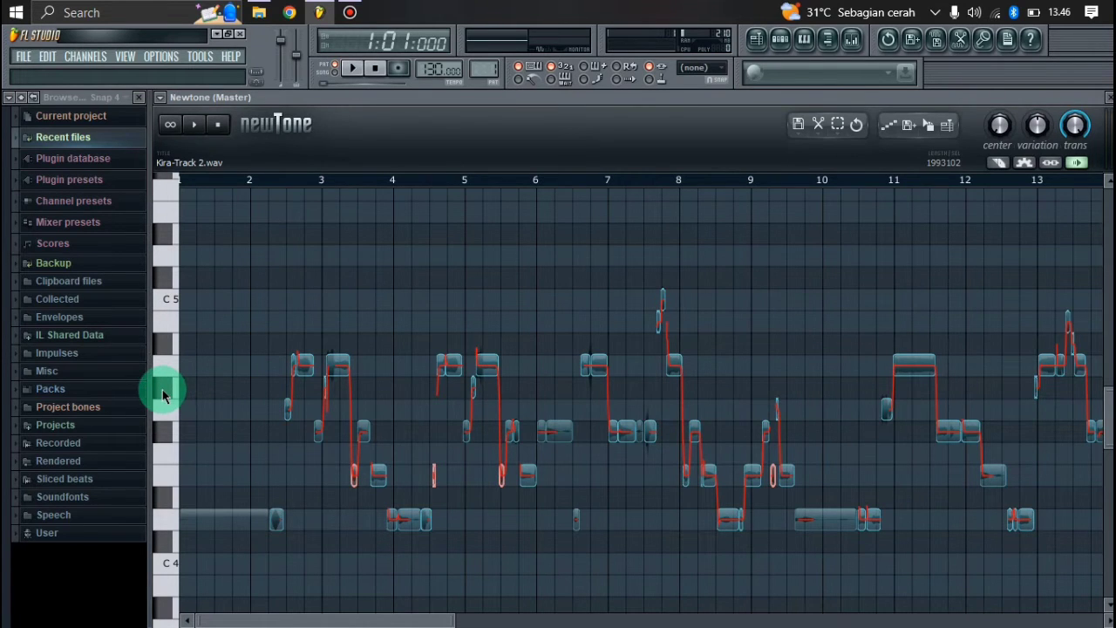
Select all G#4 notes across the vocal and lower them to G4
left_click_drag(252, 389, 1072, 393)
scroll(682, 420, "down", 2)
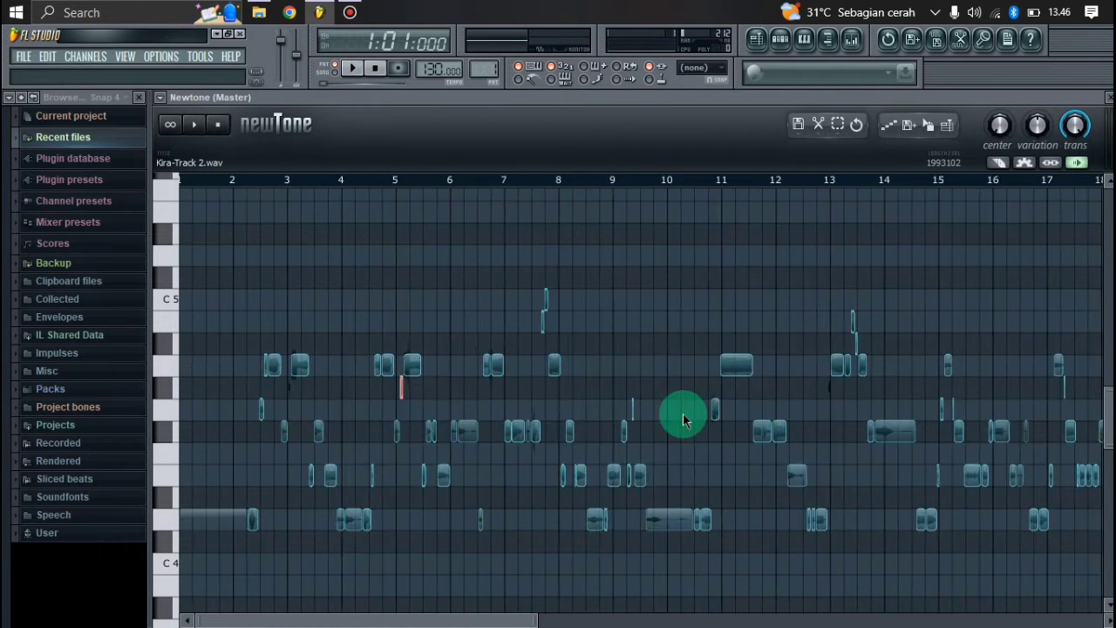
scroll(683, 420, "down", 2)
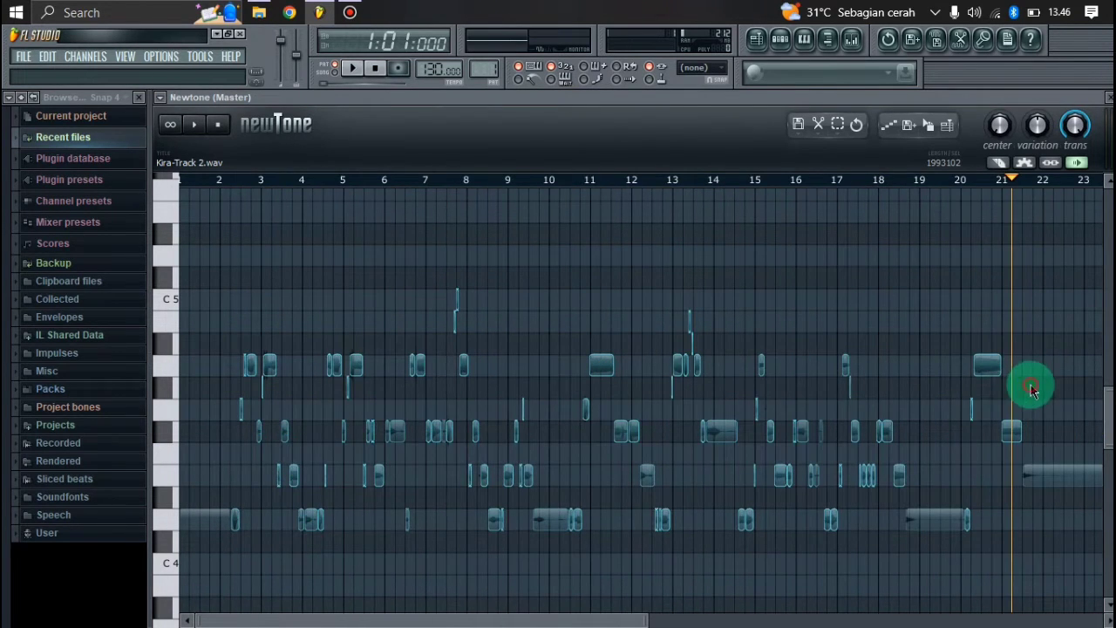
left_click_drag(1026, 387, 224, 399)
scroll(462, 403, "up", 2)
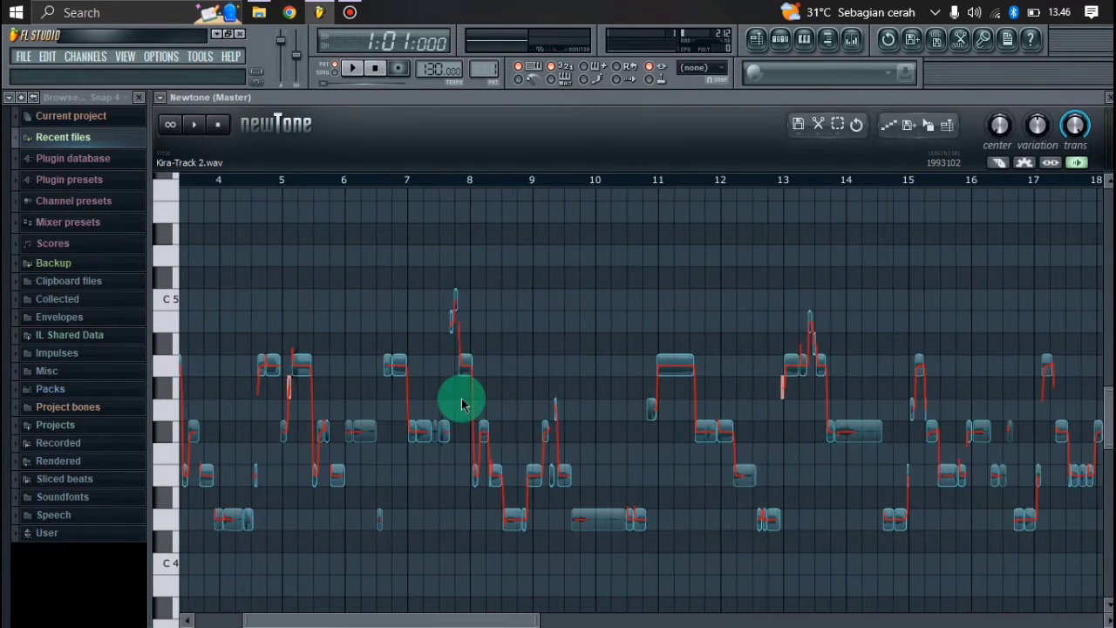
scroll(463, 403, "up", 1)
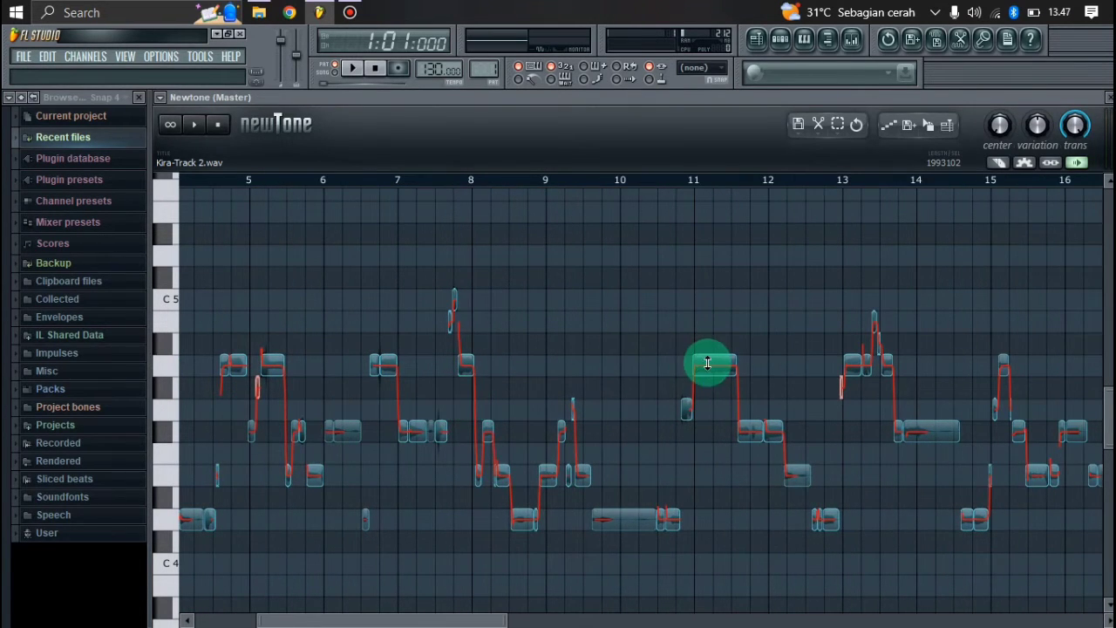
left_click_drag(707, 363, 705, 382)
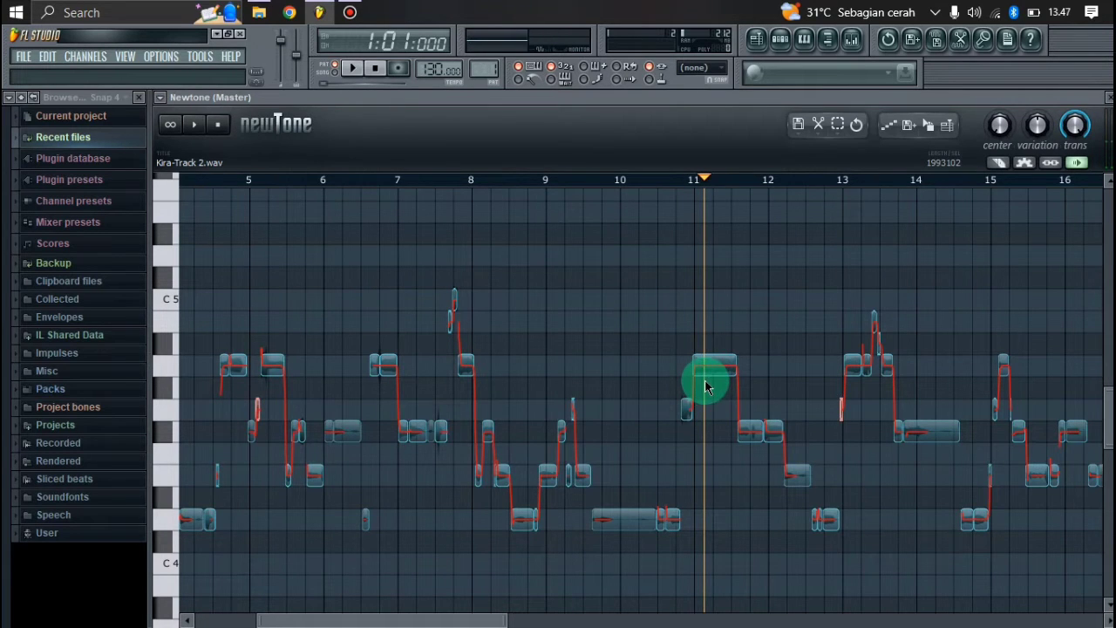
Lower the short C5 note just before bar 8 to B4 and play back that passage
left_click_drag(444, 615, 234, 616)
left_click(480, 416)
scroll(482, 419, "down", 1)
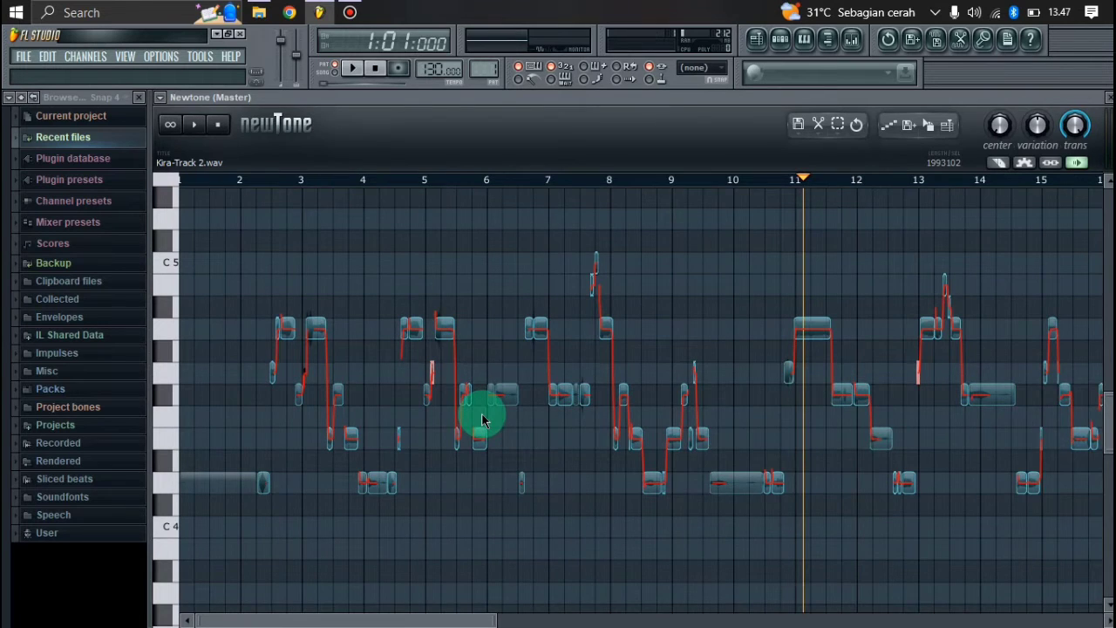
scroll(480, 419, "up", 3)
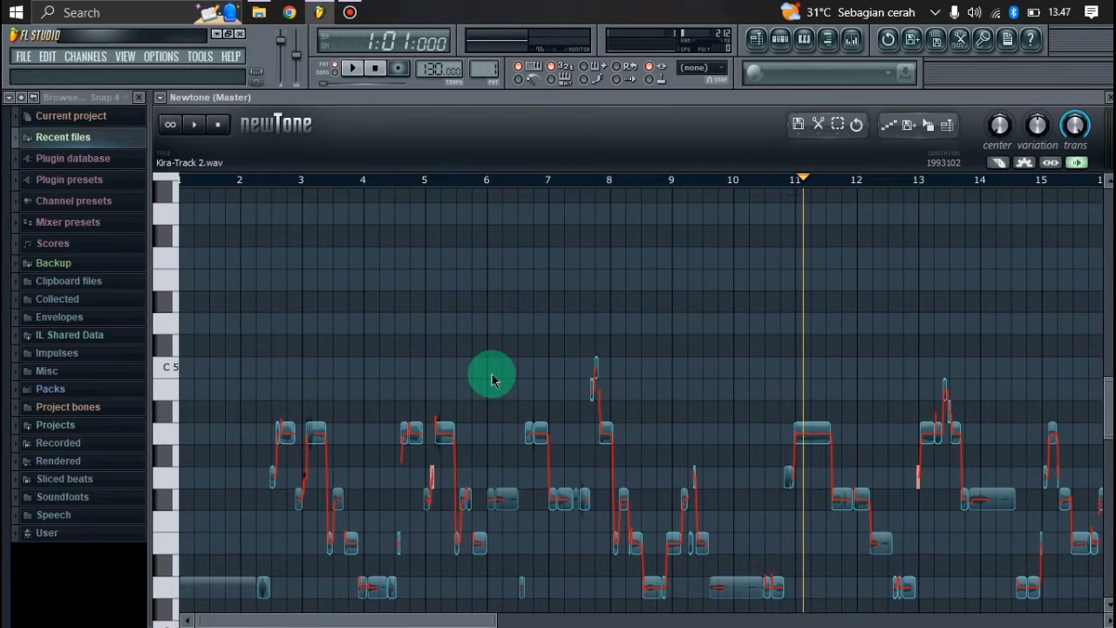
scroll(577, 381, "up", 2)
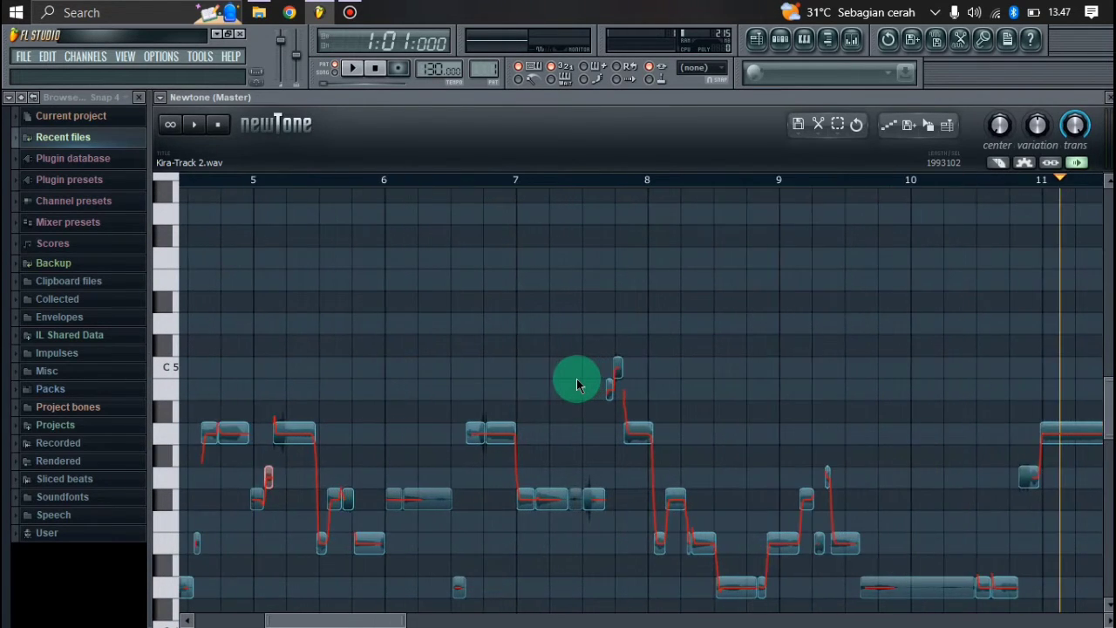
scroll(577, 380, "up", 2)
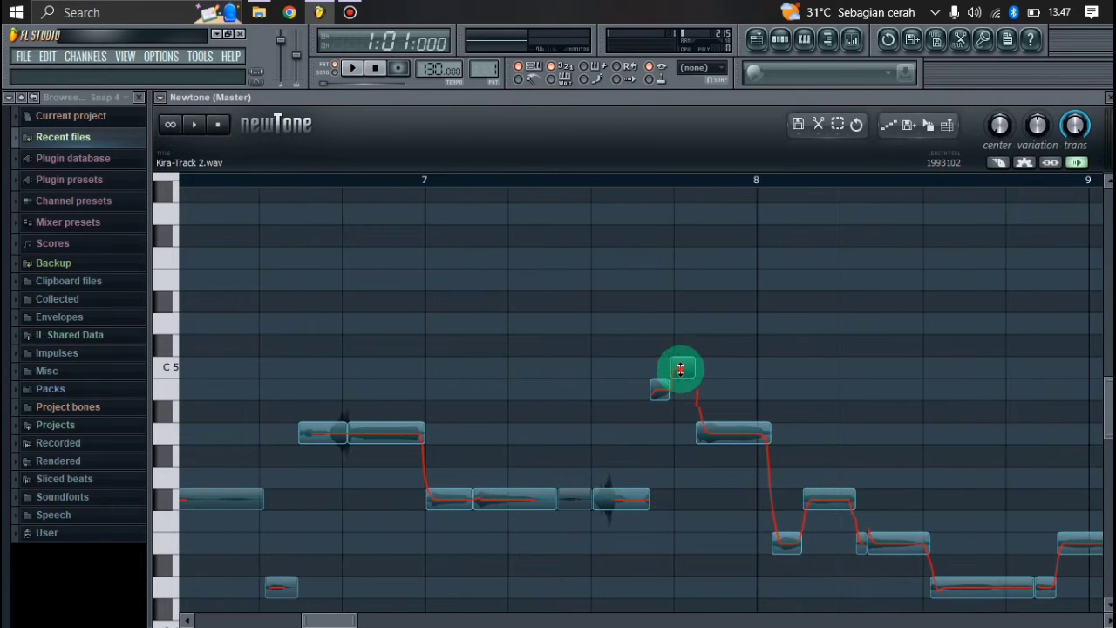
left_click(679, 396)
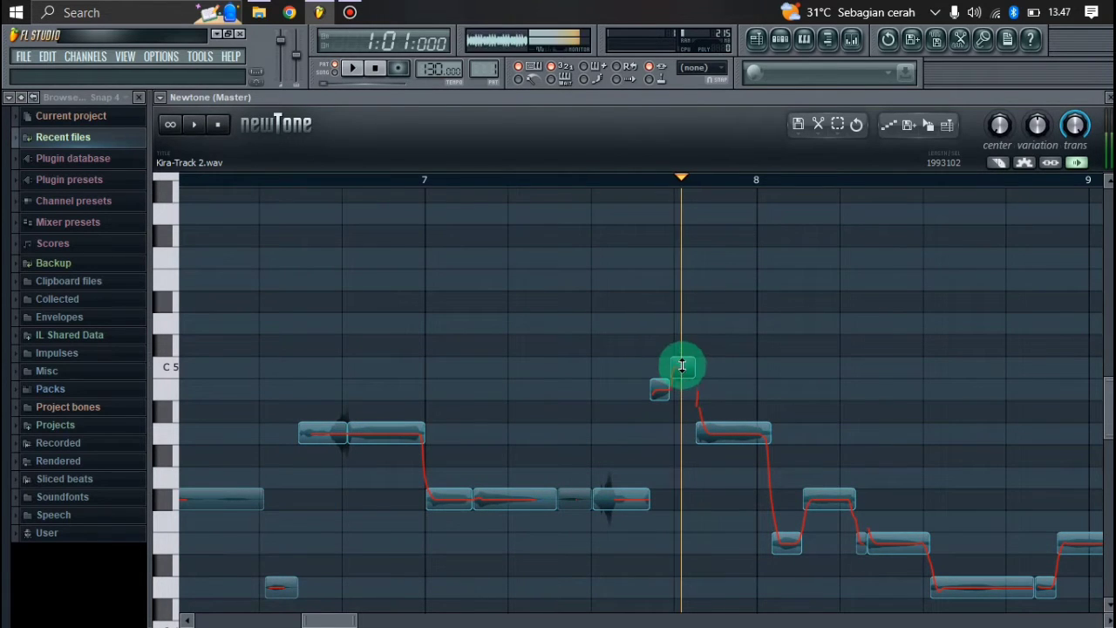
scroll(684, 353, "down", 3)
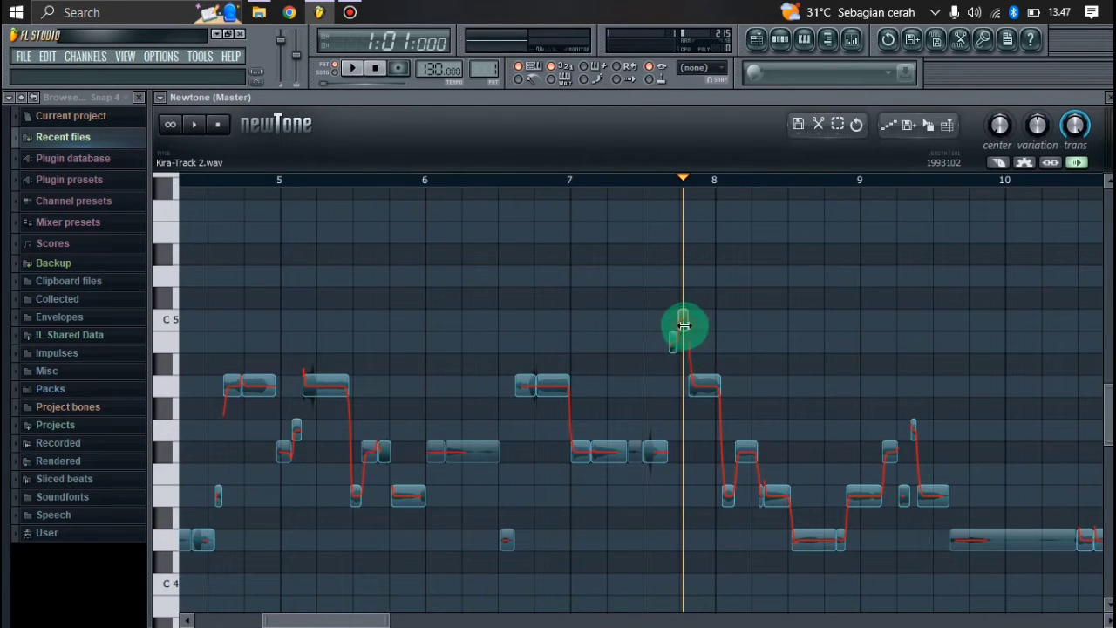
left_click(623, 180)
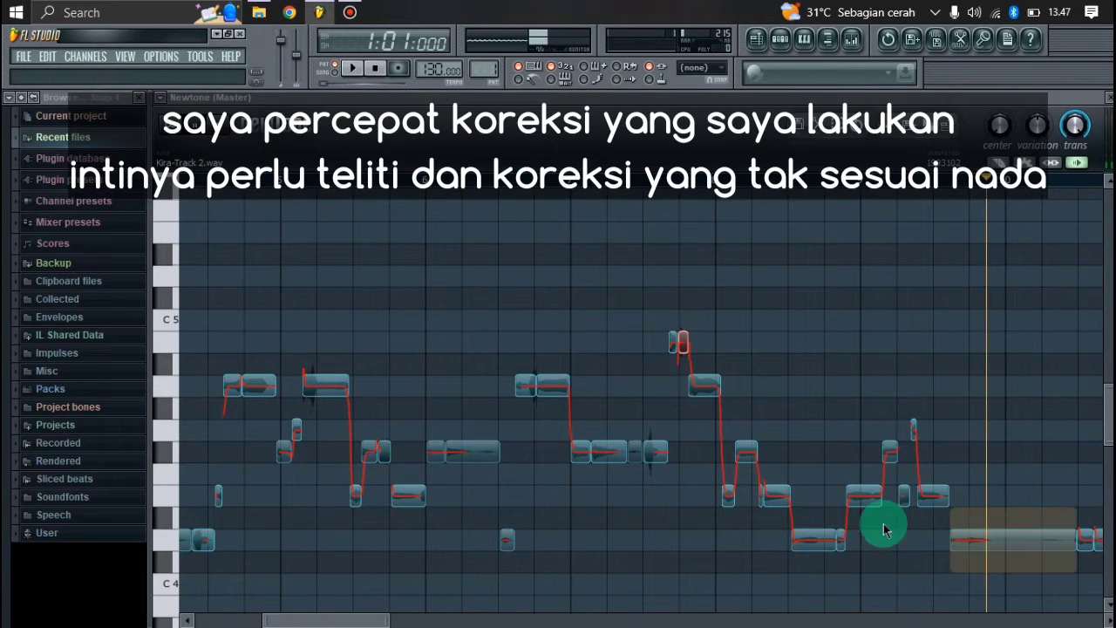
Examine the remaining notes from the early bars to the end of the vocal for pitches outside the D major scale
scroll(646, 572, "down", 2)
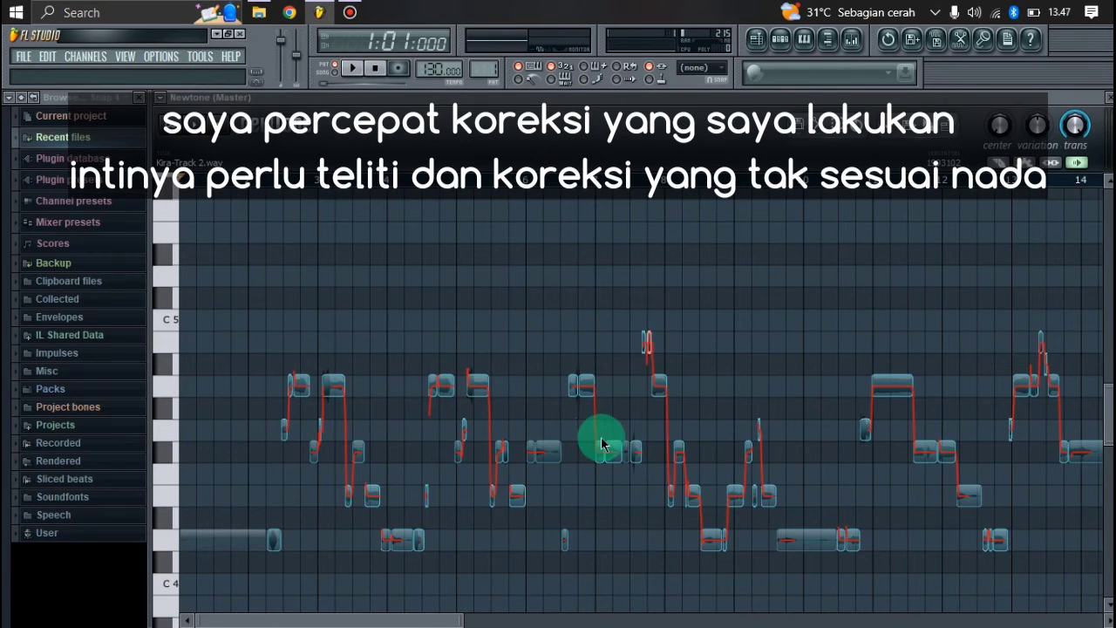
scroll(601, 444, "up", 2)
scroll(601, 444, "up", 1)
scroll(846, 498, "down", 2)
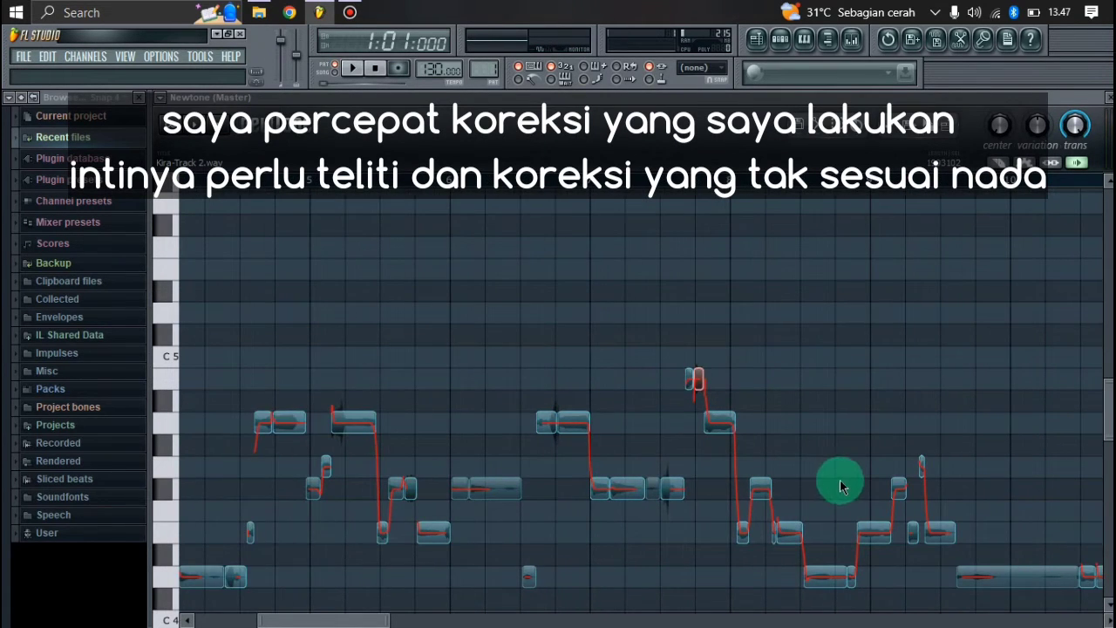
scroll(752, 285, "down", 1)
scroll(752, 284, "down", 1)
scroll(884, 442, "down", 3)
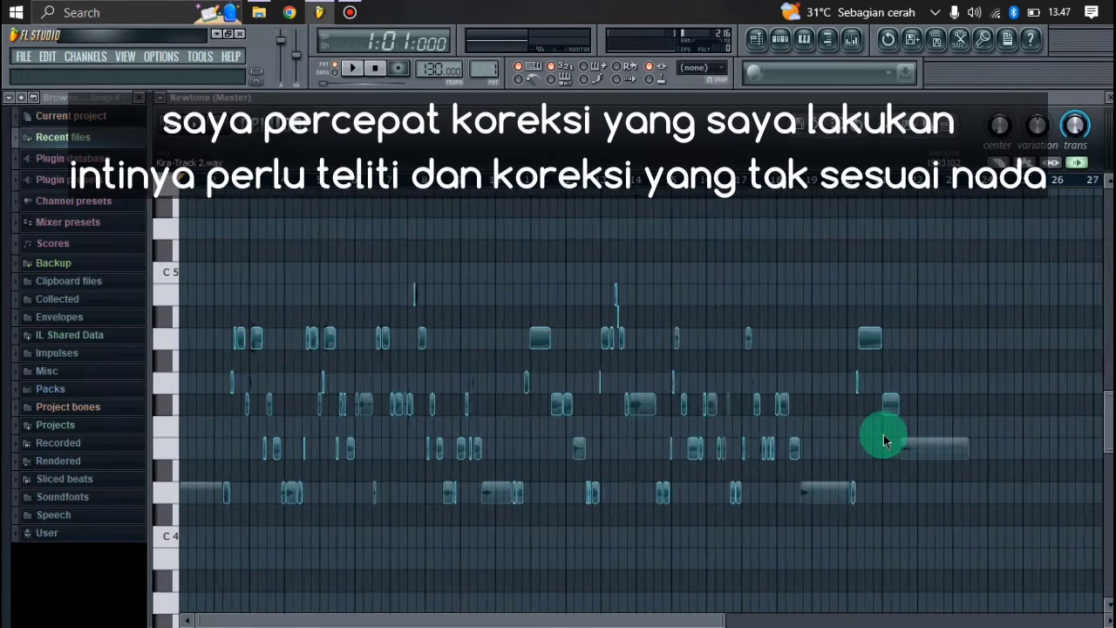
scroll(884, 440, "up", 3)
scroll(672, 610, "right", 1)
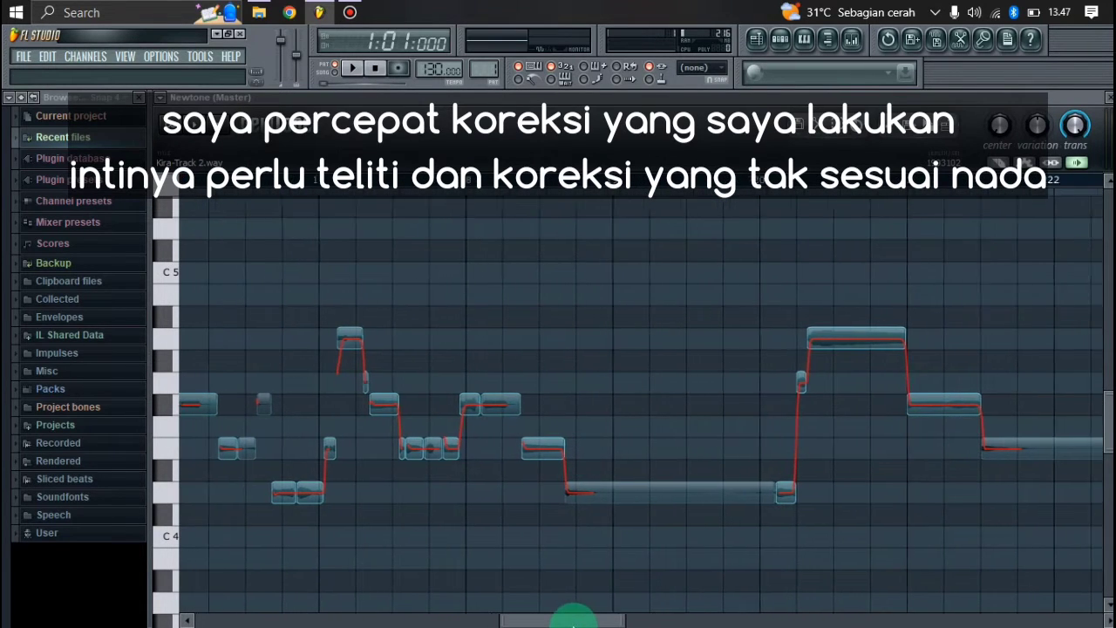
scroll(917, 217, "up", 2)
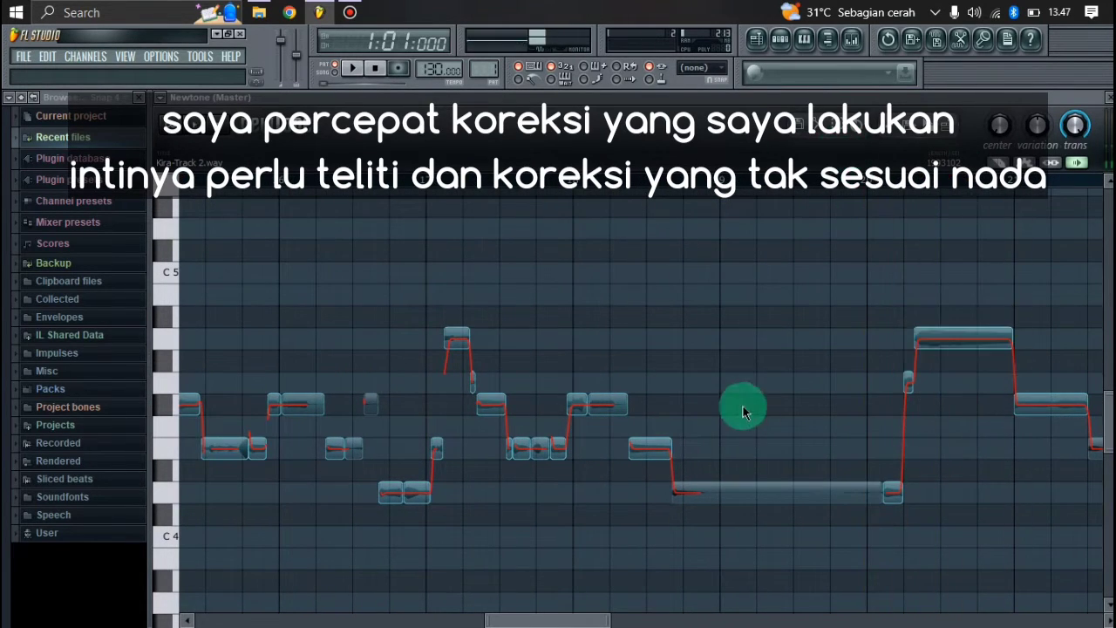
Look over the corrected notes of the whole vocal once more for any remaining off-scale pitch
left_click_drag(534, 619, 266, 609)
scroll(594, 457, "down", 4)
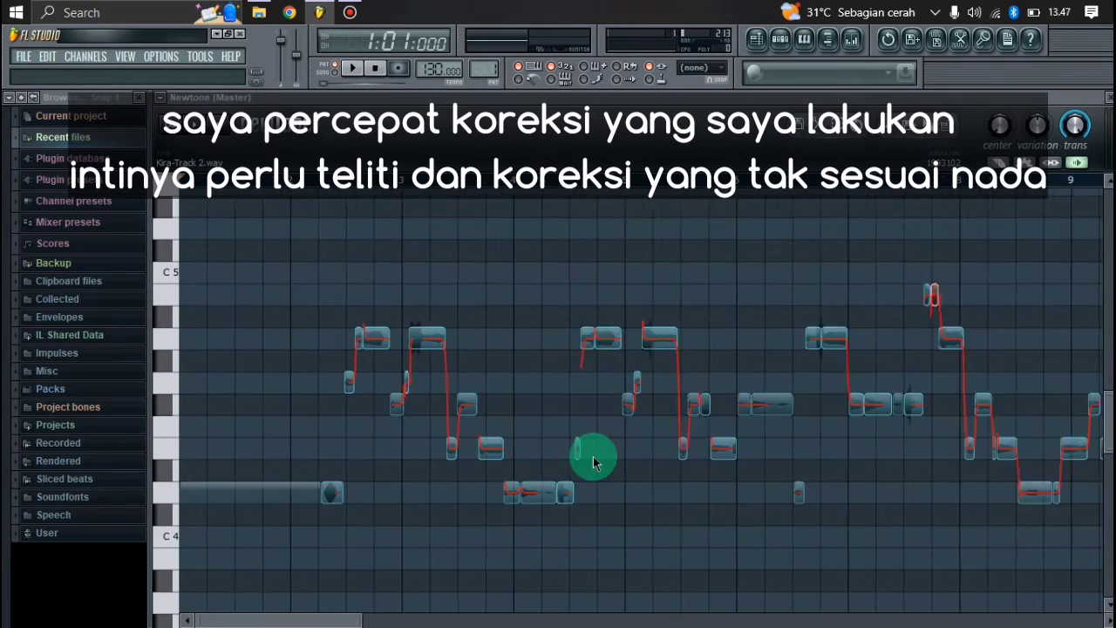
scroll(593, 458, "down", 4)
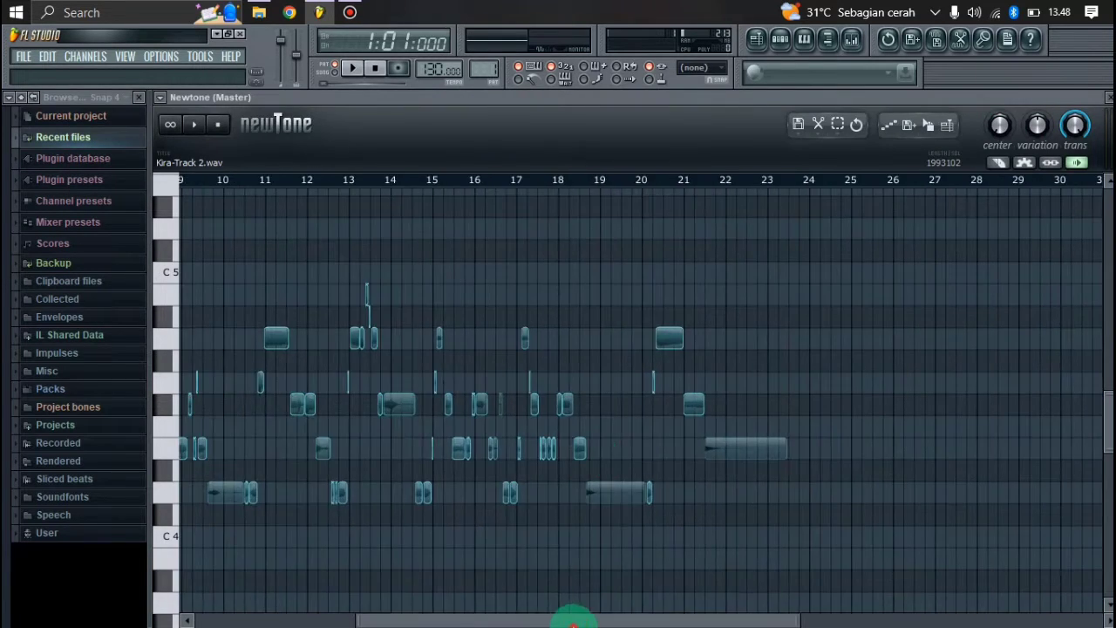
left_click_drag(573, 615, 379, 619)
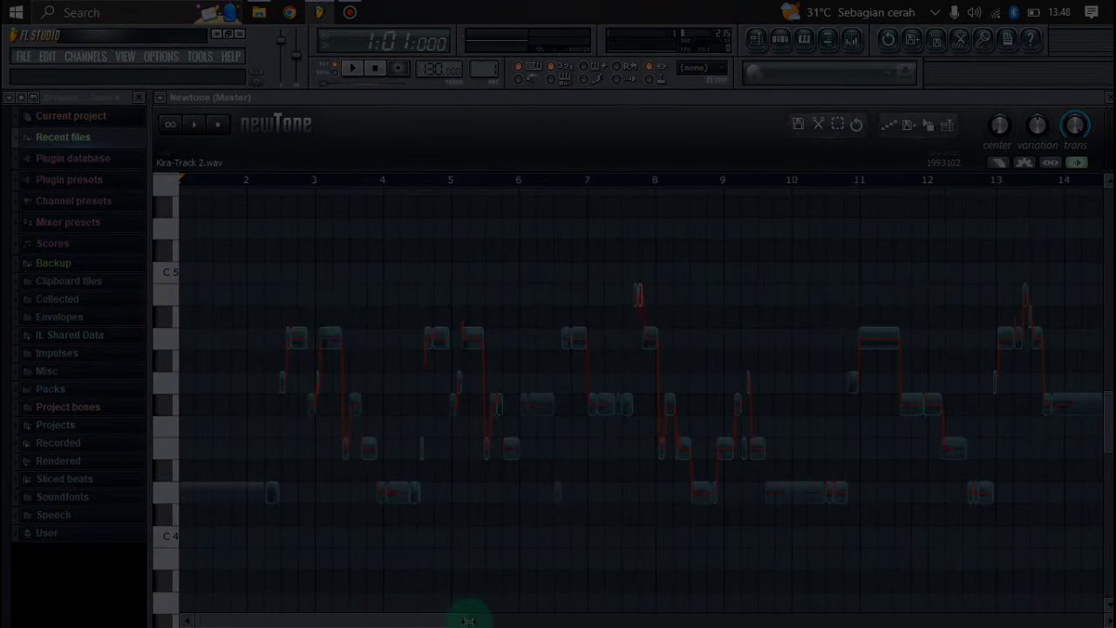
left_click_drag(439, 619, 765, 619)
left_click(372, 368)
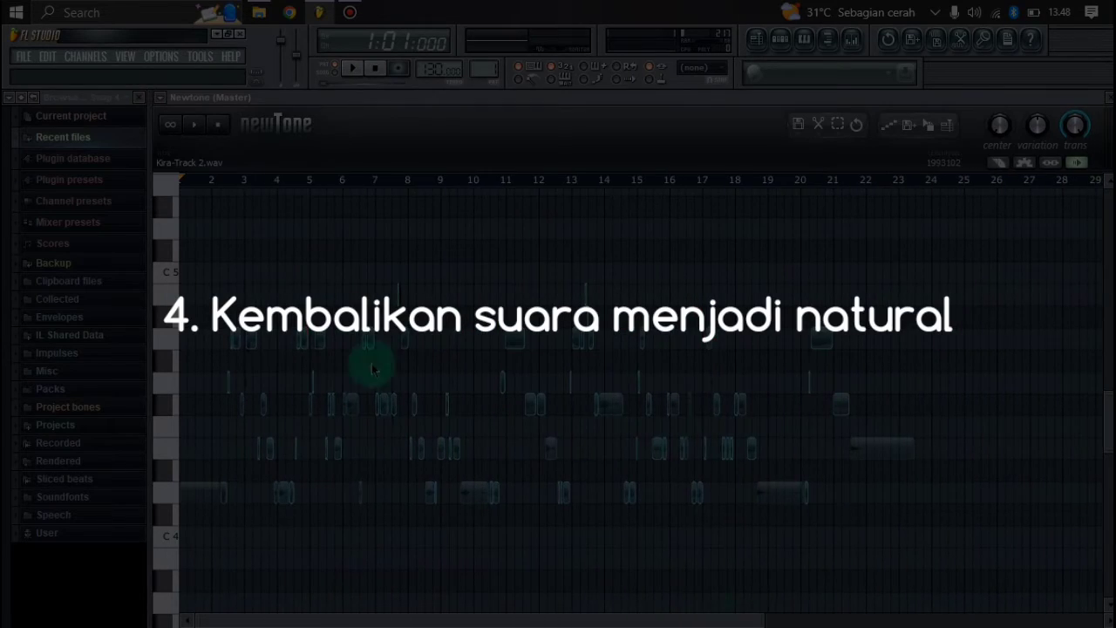
left_click(203, 182)
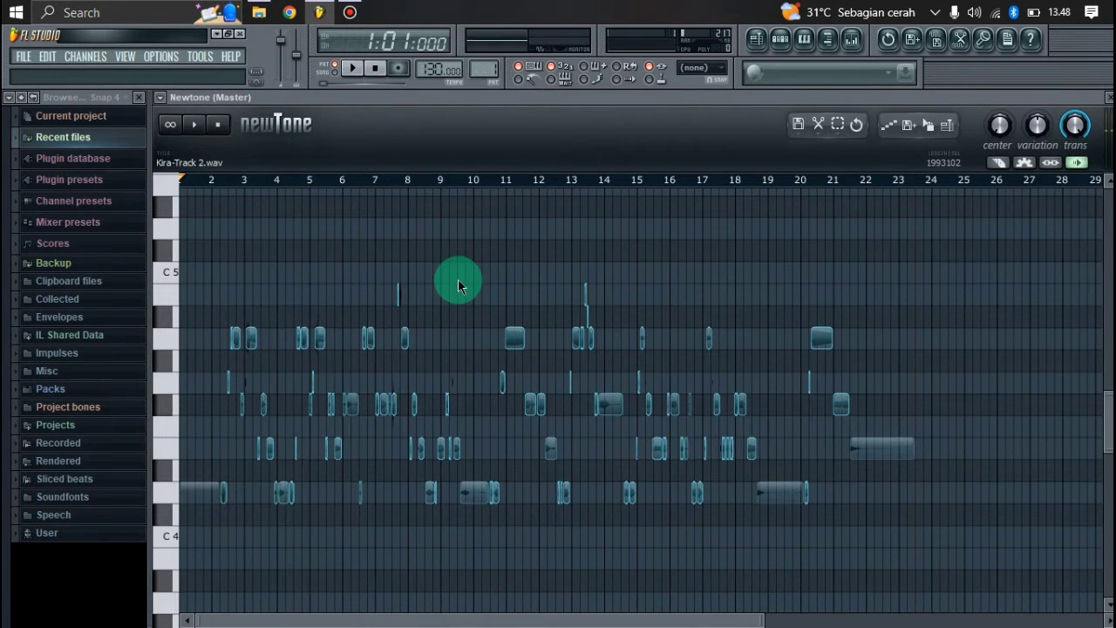
Lower the short A#4 note just after bar 13 to A4 and play back that passage
scroll(586, 340, "up", 5)
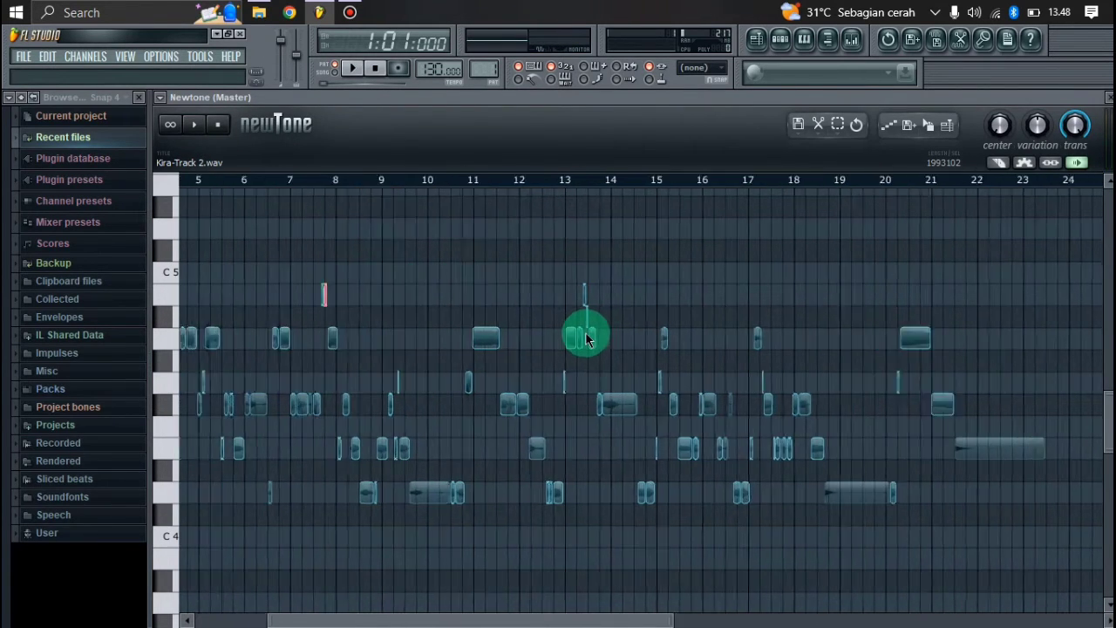
scroll(586, 340, "up", 7)
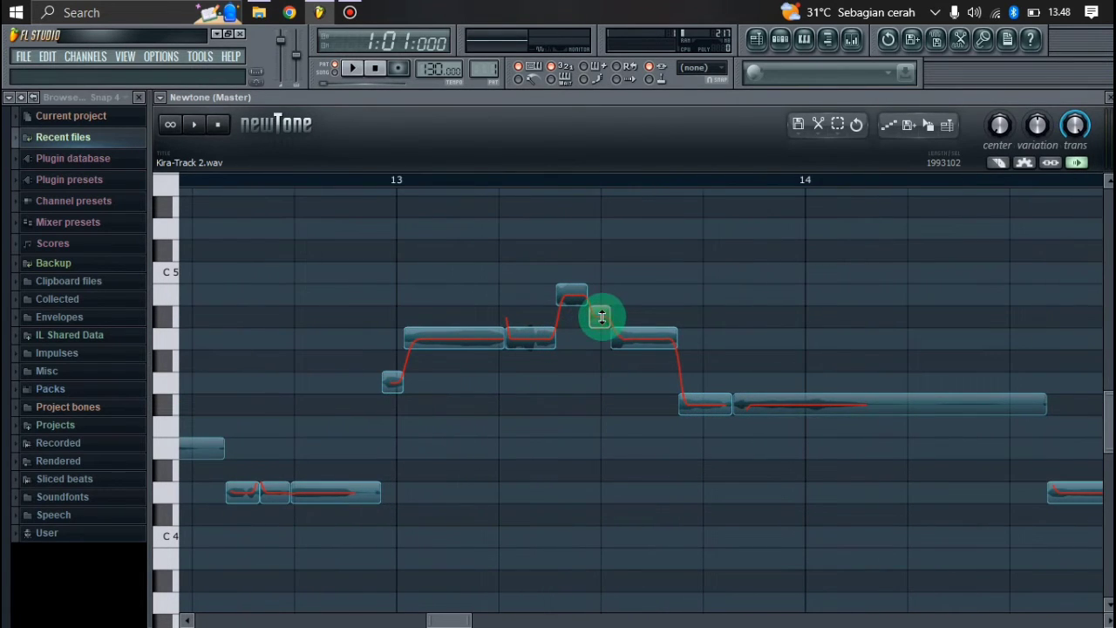
left_click_drag(602, 317, 599, 337)
left_click(486, 177)
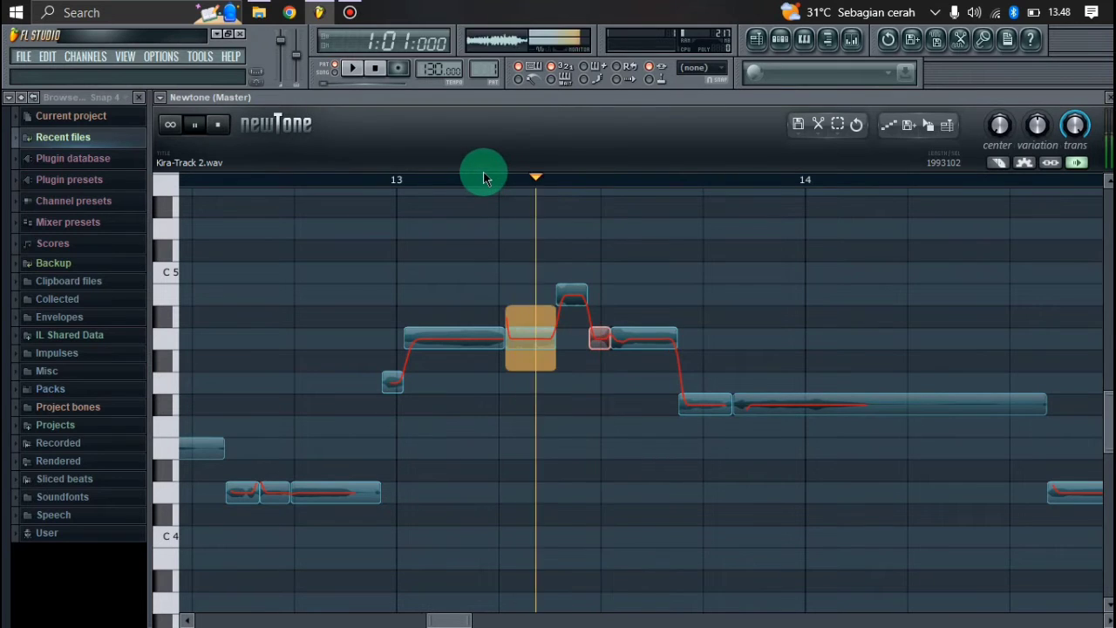
key("space")
scroll(596, 506, "down", 4)
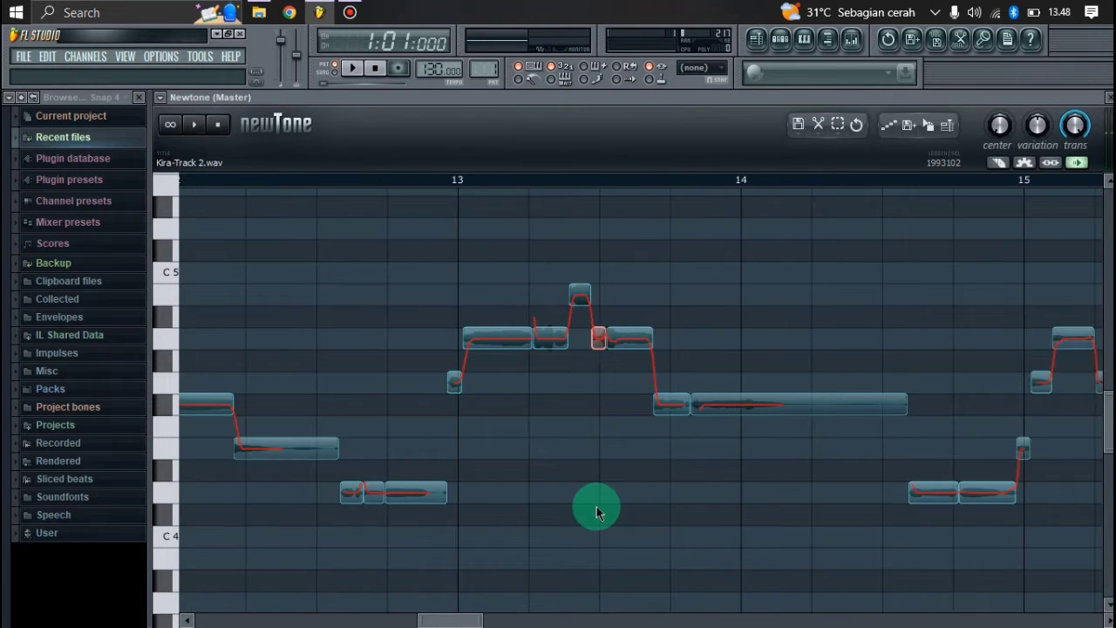
Select every note in the vocal and raise their Center and Variation amounts for a more natural sound
scroll(596, 507, "down", 8)
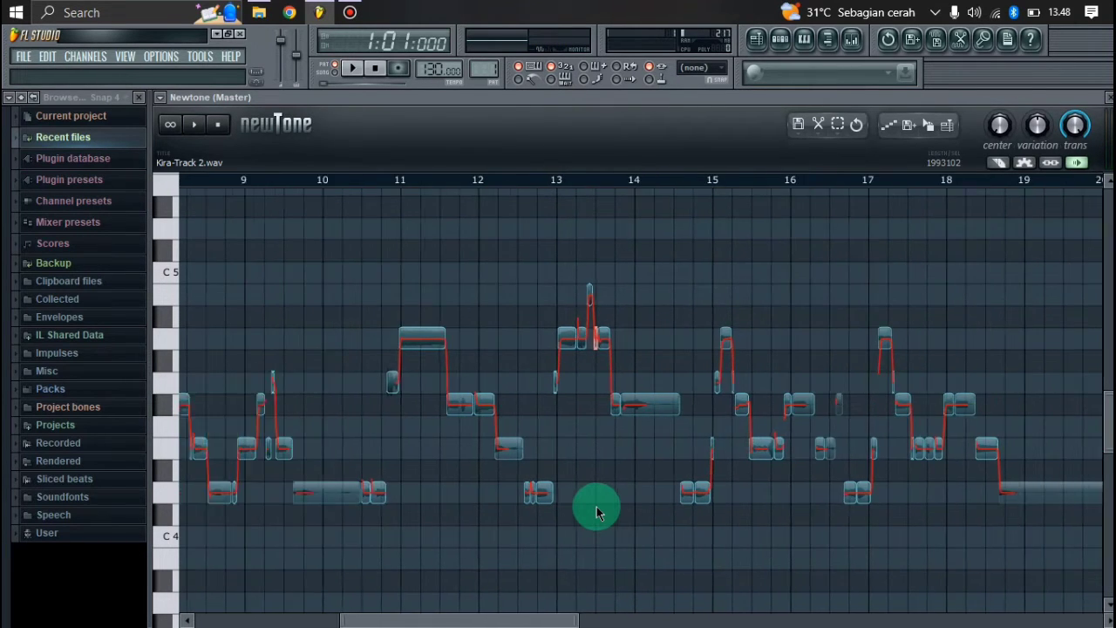
scroll(596, 513, "down", 8)
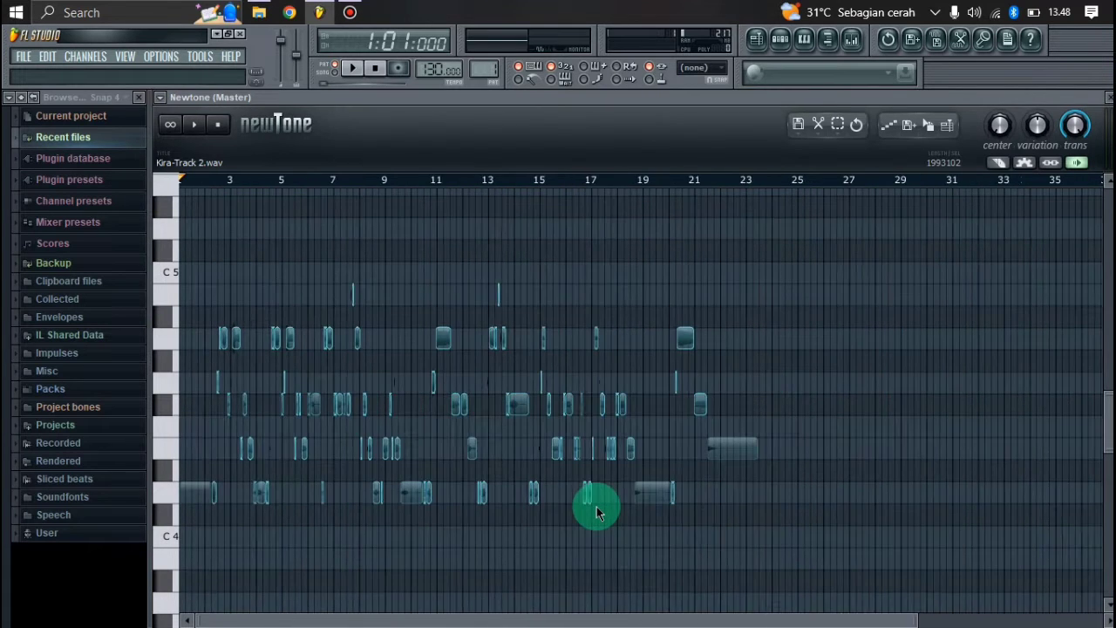
scroll(596, 513, "down", 1)
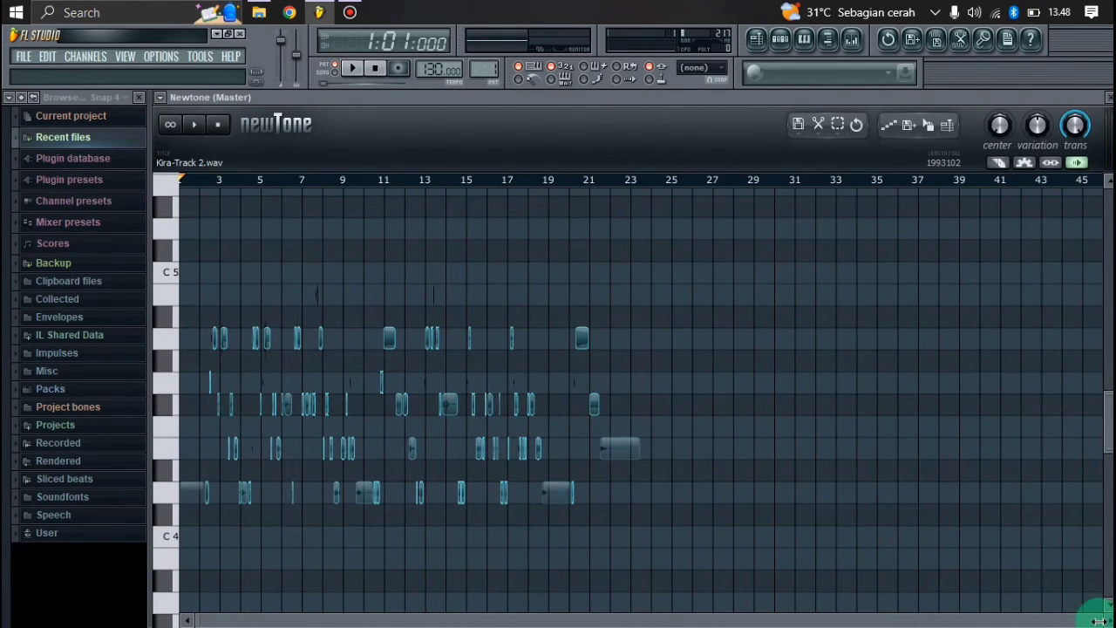
left_click_drag(1100, 619, 812, 612)
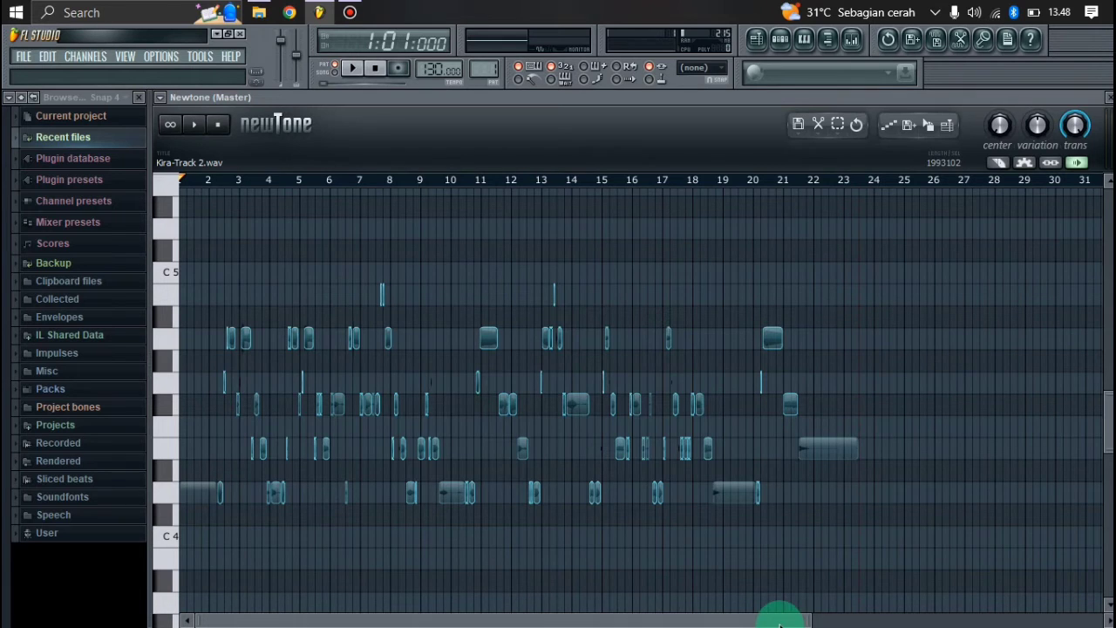
left_click_drag(804, 621, 708, 619)
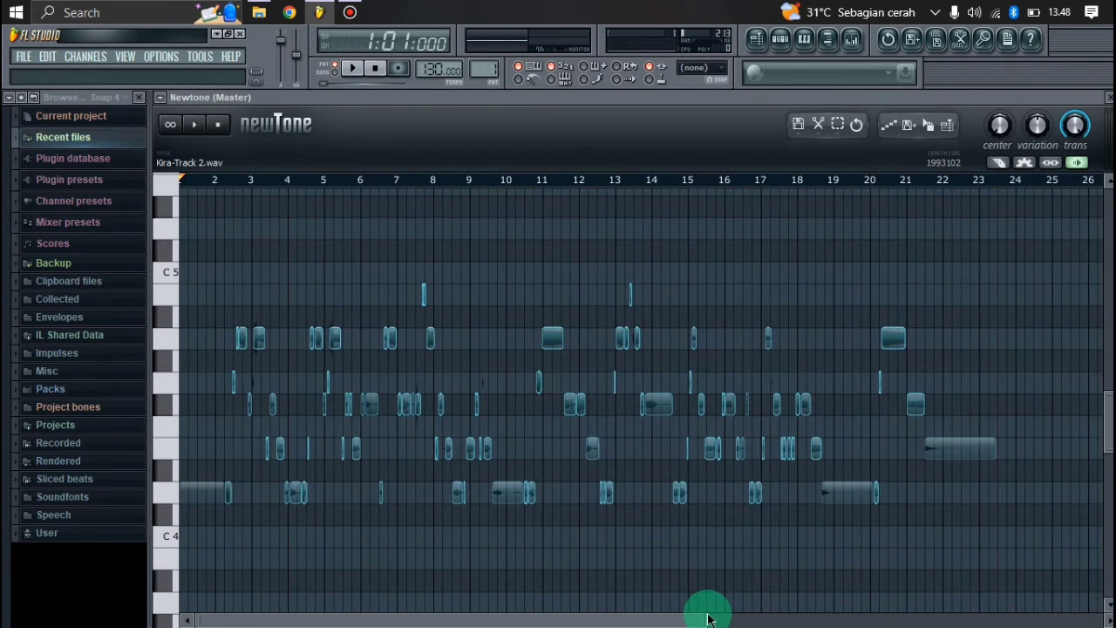
key("ctrl+a")
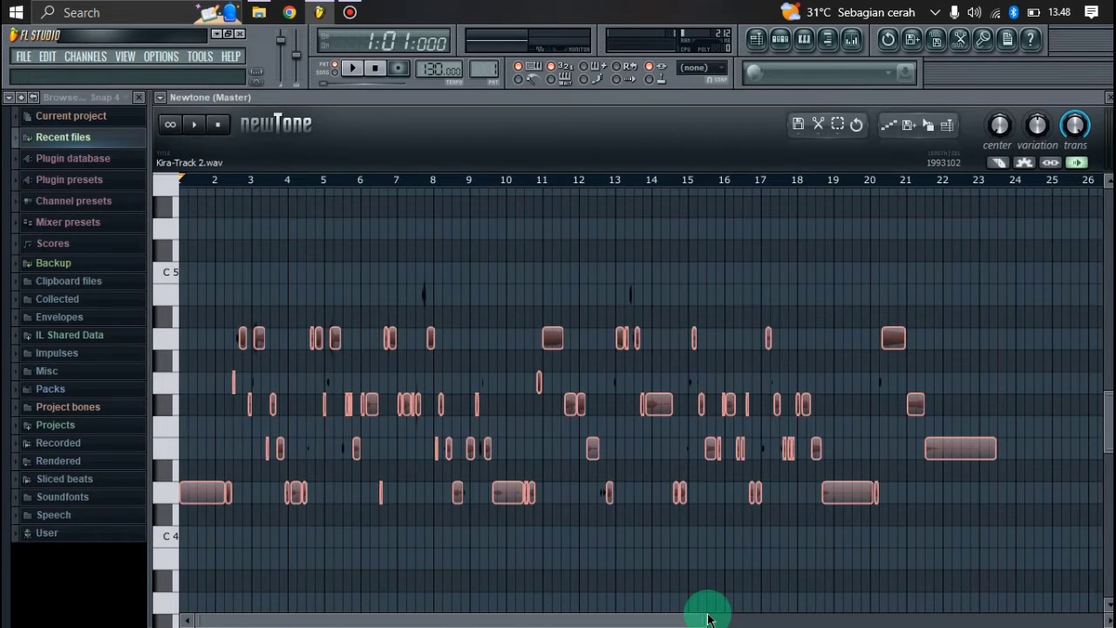
left_click(1001, 140)
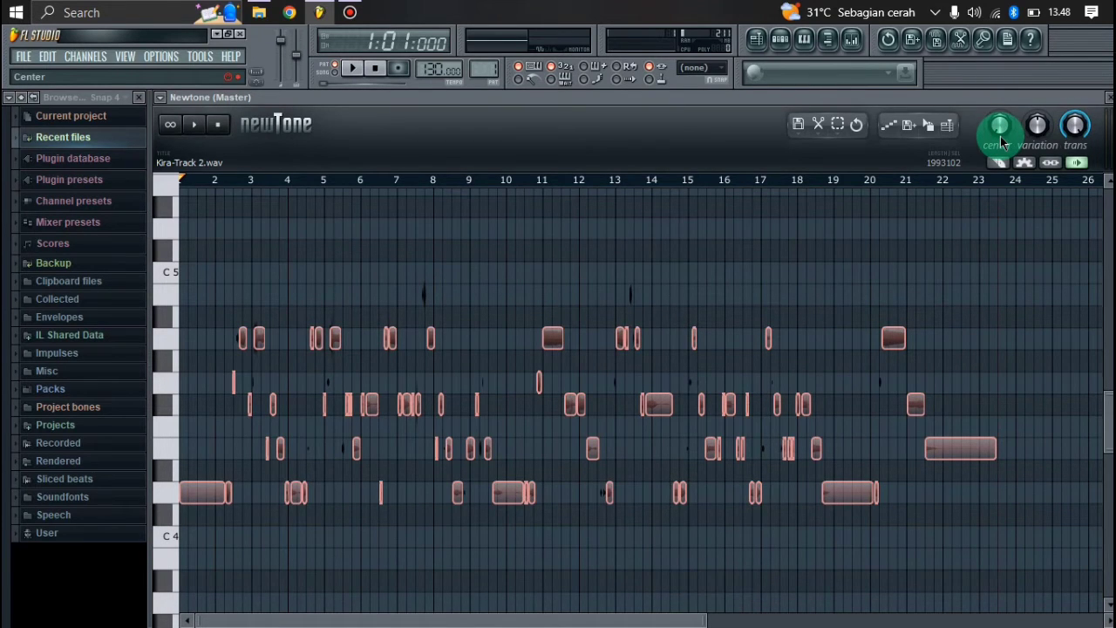
left_click_drag(1000, 128, 1000, 79)
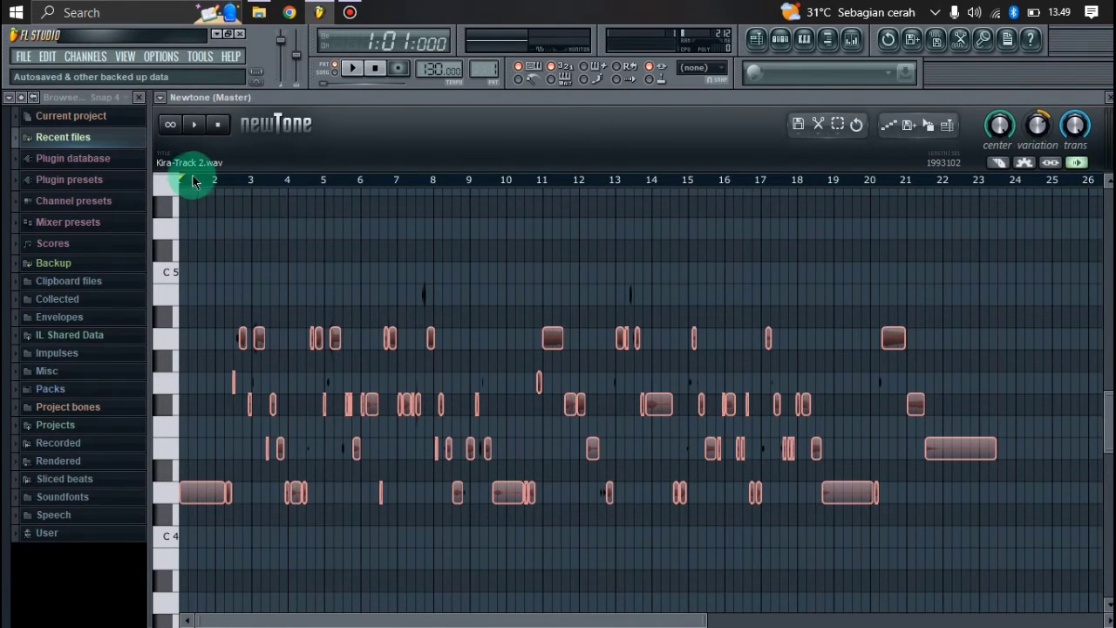
Play back the adjusted vocal from bar 2 through to the last note
scroll(241, 311, "up", 5)
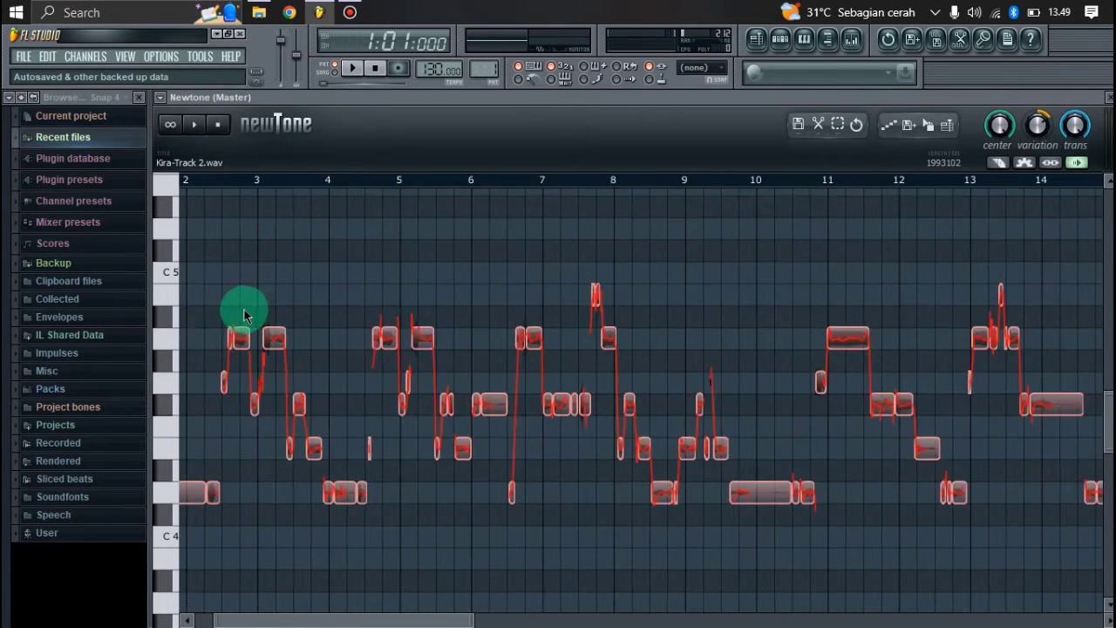
scroll(242, 311, "up", 1)
left_click_drag(310, 619, 262, 619)
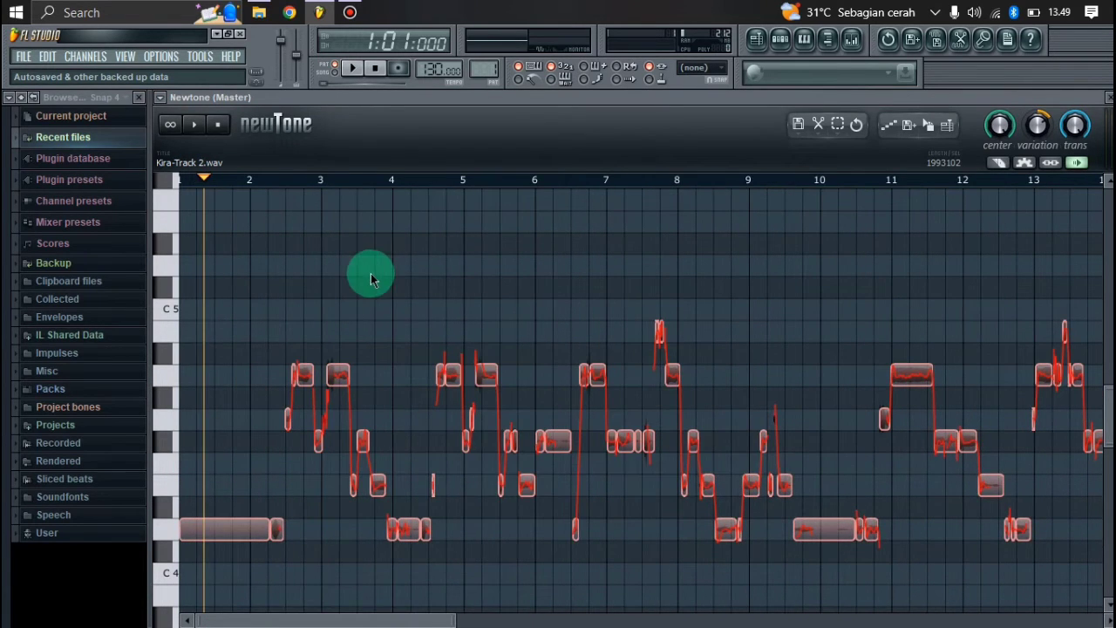
left_click(252, 185)
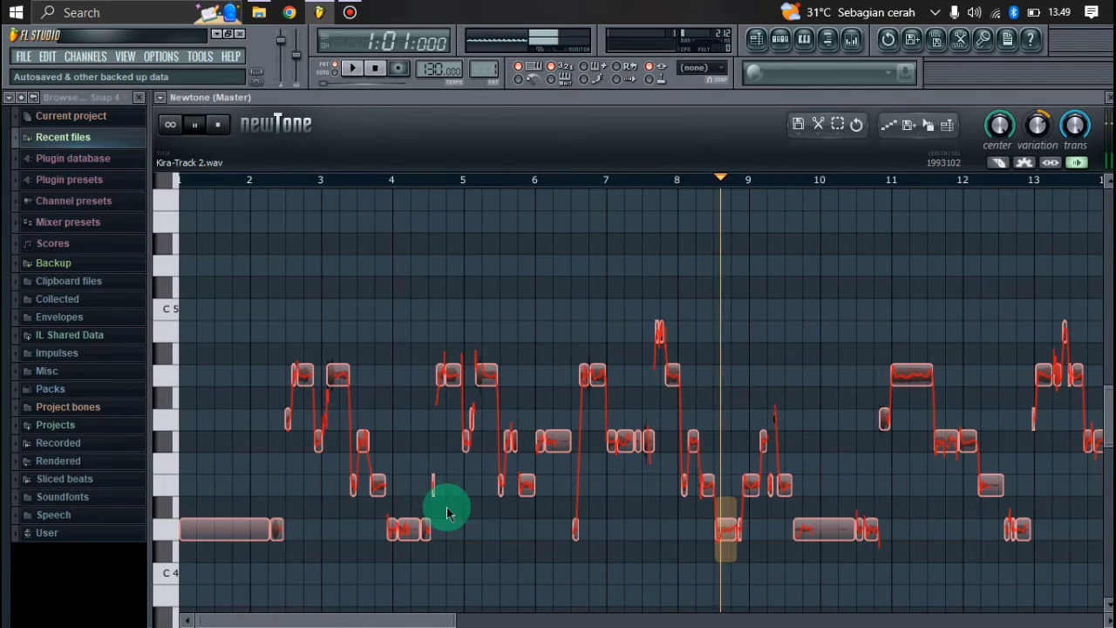
left_click_drag(368, 619, 488, 615)
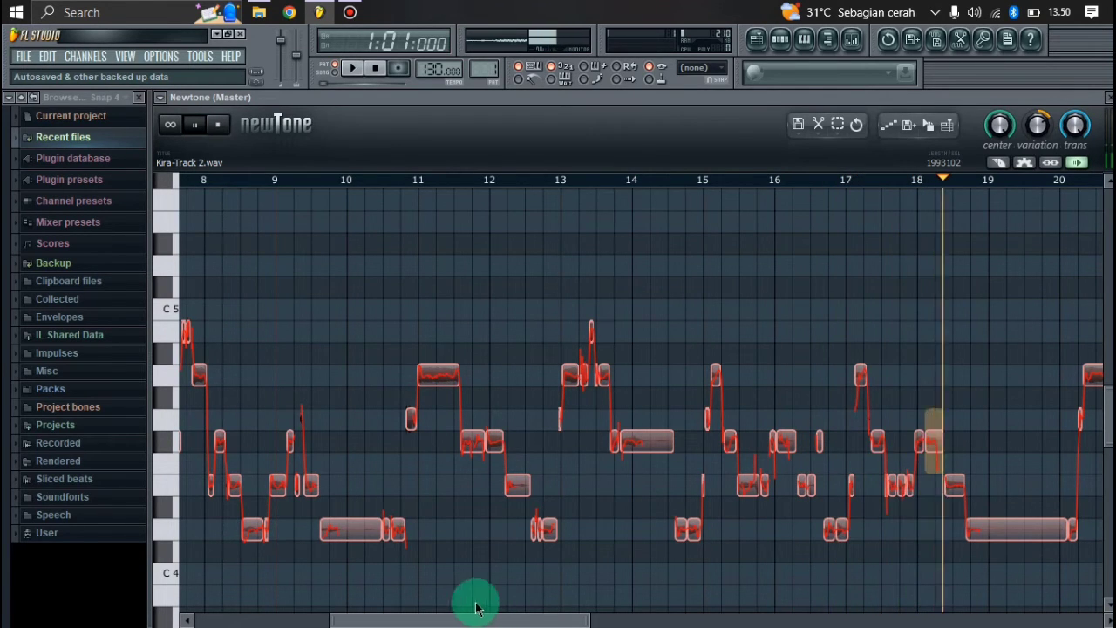
left_click_drag(469, 621, 587, 622)
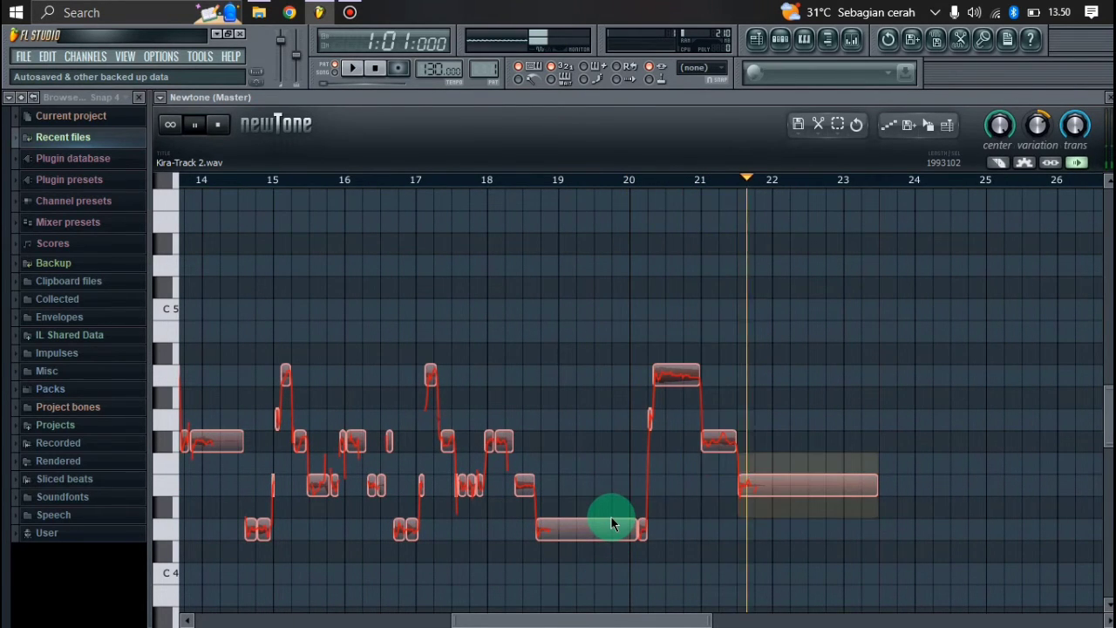
key("space")
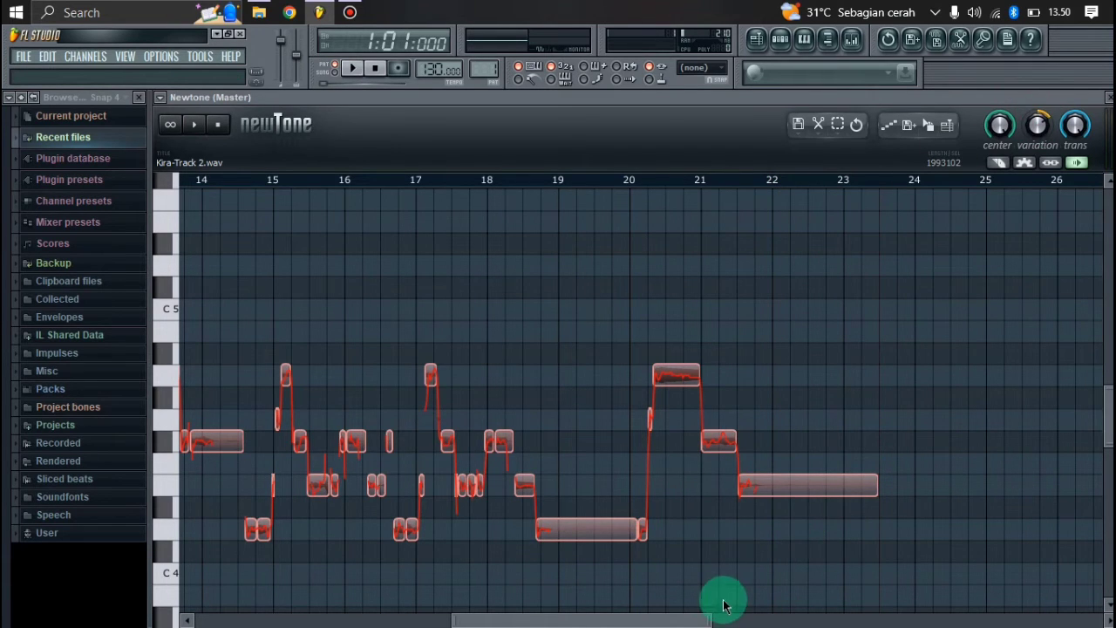
left_click_drag(605, 620, 204, 600)
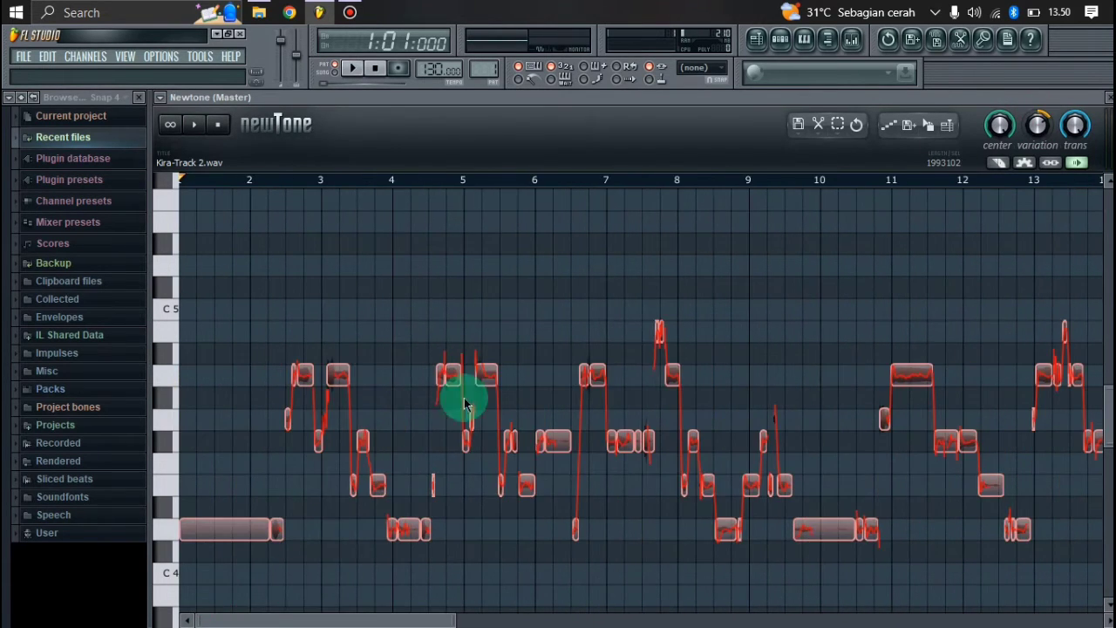
Deselect the notes and save the corrected vocal as Kira-Track 2 in wav format in the Project Audio folder, replacing the existing file
left_click(388, 321)
scroll(388, 321, "down", 6)
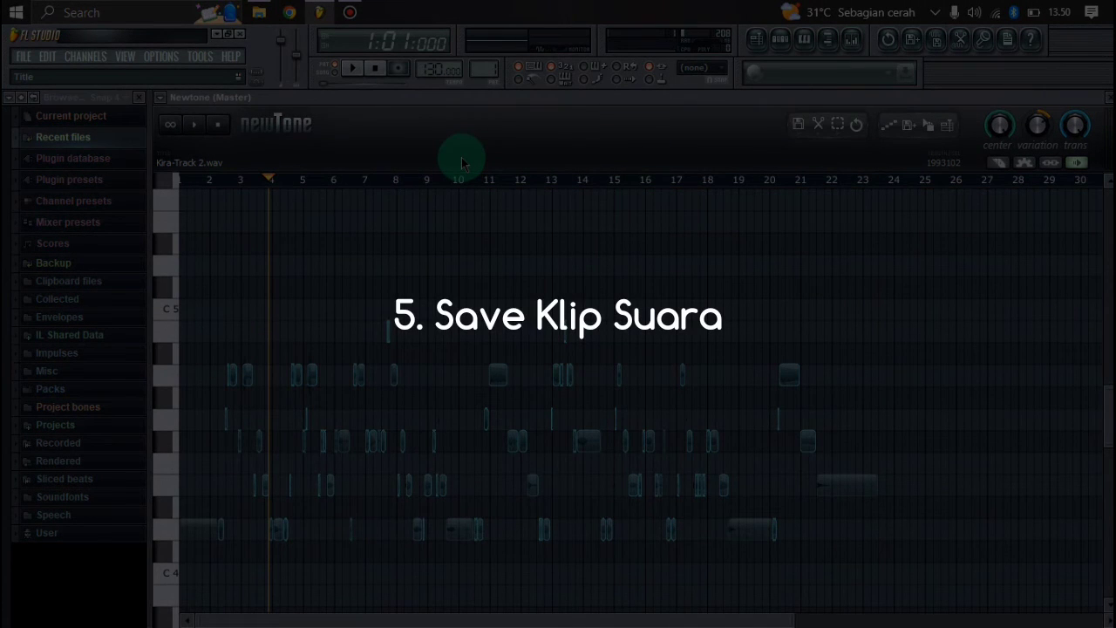
key("ctrl+s")
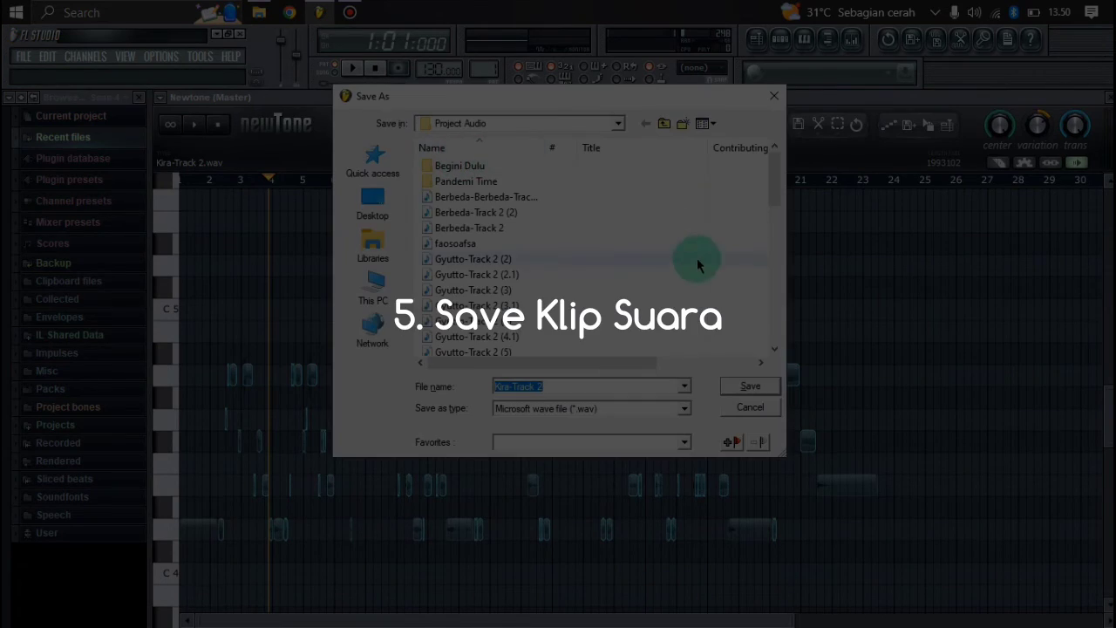
left_click(742, 393)
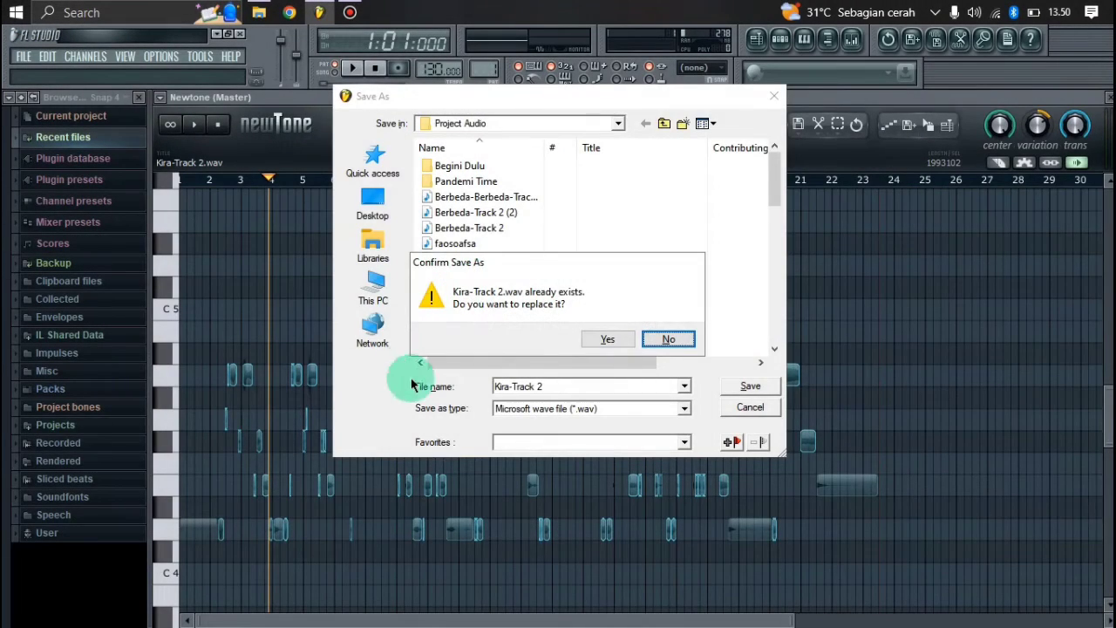
left_click(608, 337)
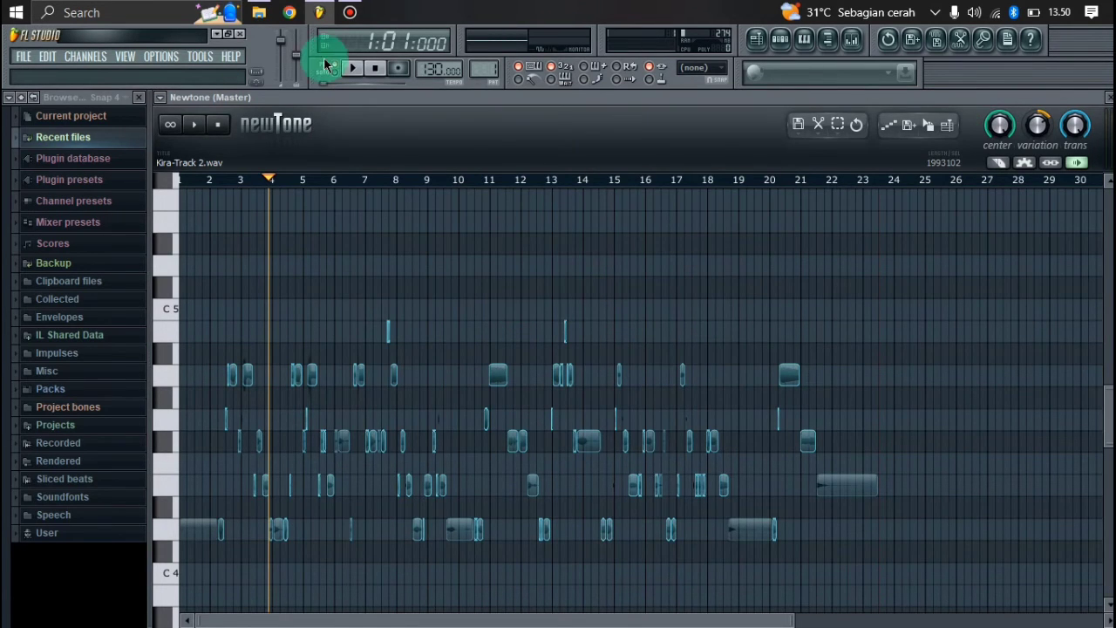
Open the Kira.ses session in Adobe Audition and select the Kira-Track 2 clip on Track 3
left_click(15, 12)
left_click(476, 218)
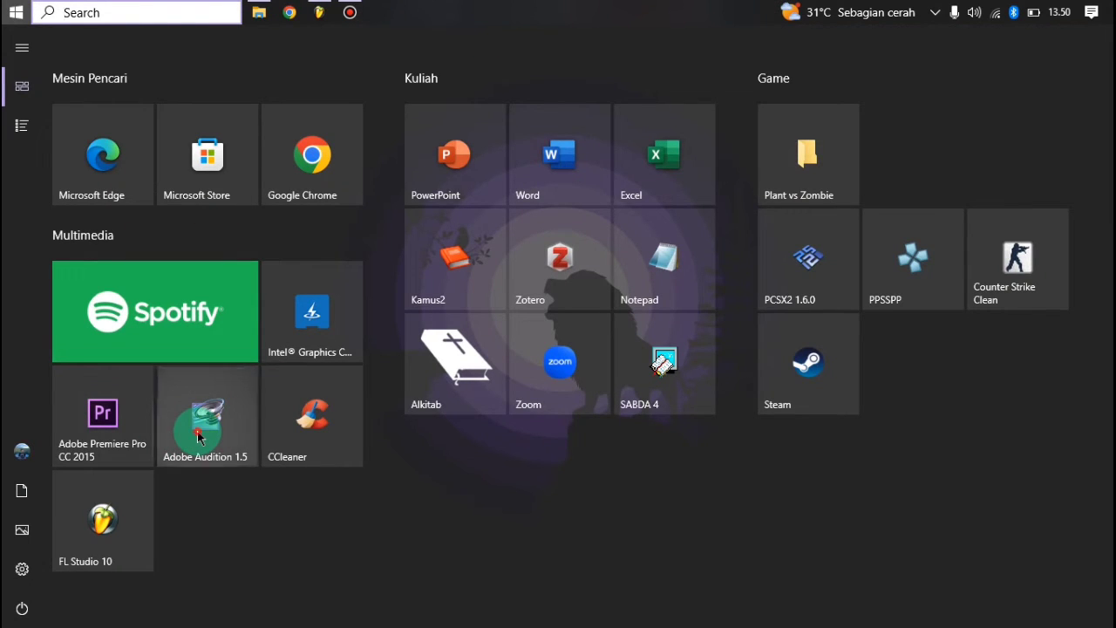
left_click(198, 436)
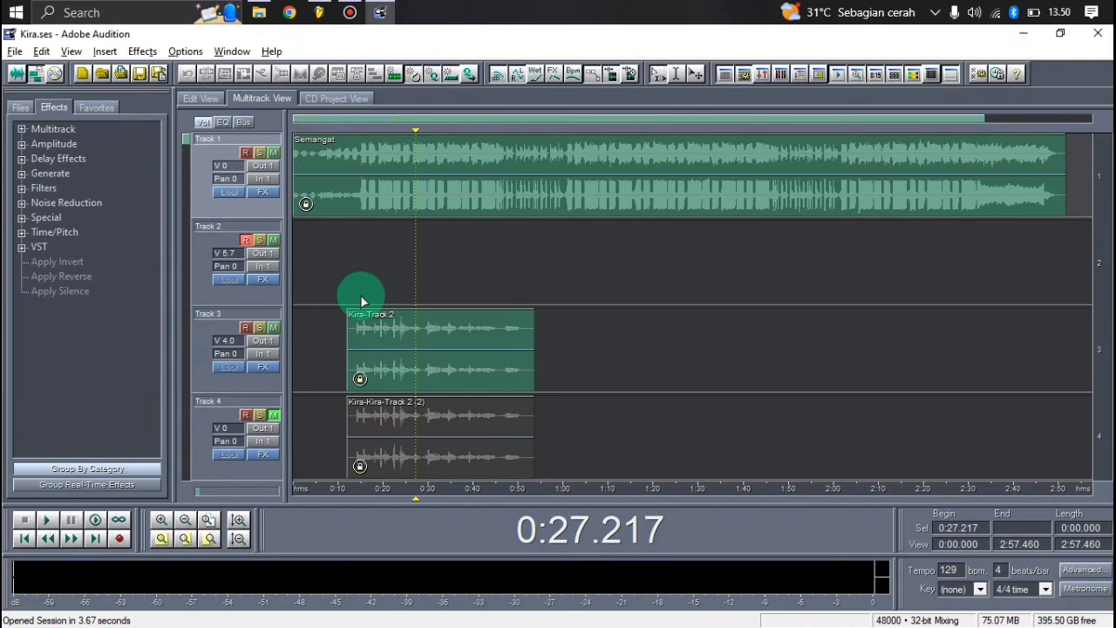
scroll(362, 295, "up", 5)
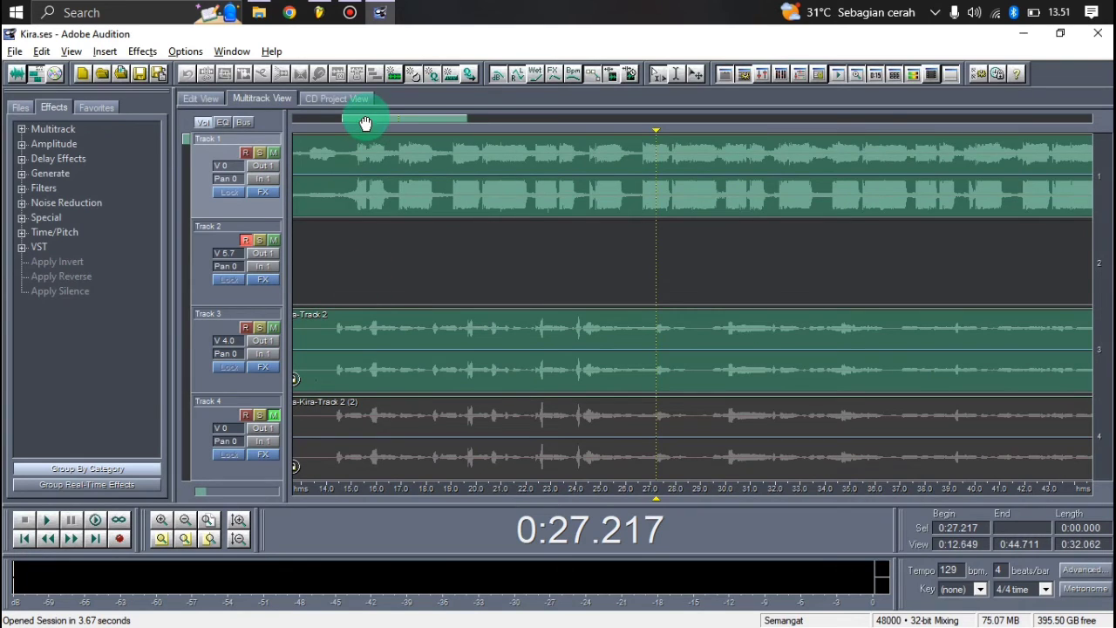
left_click_drag(365, 123, 354, 125)
scroll(445, 386, "down", 3)
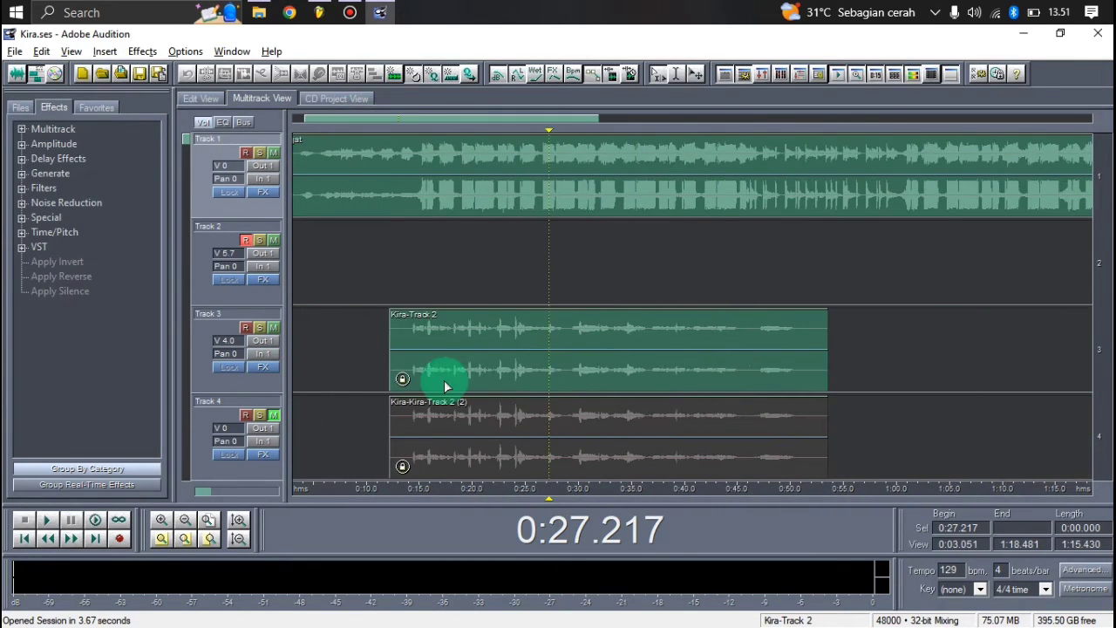
left_click(455, 374)
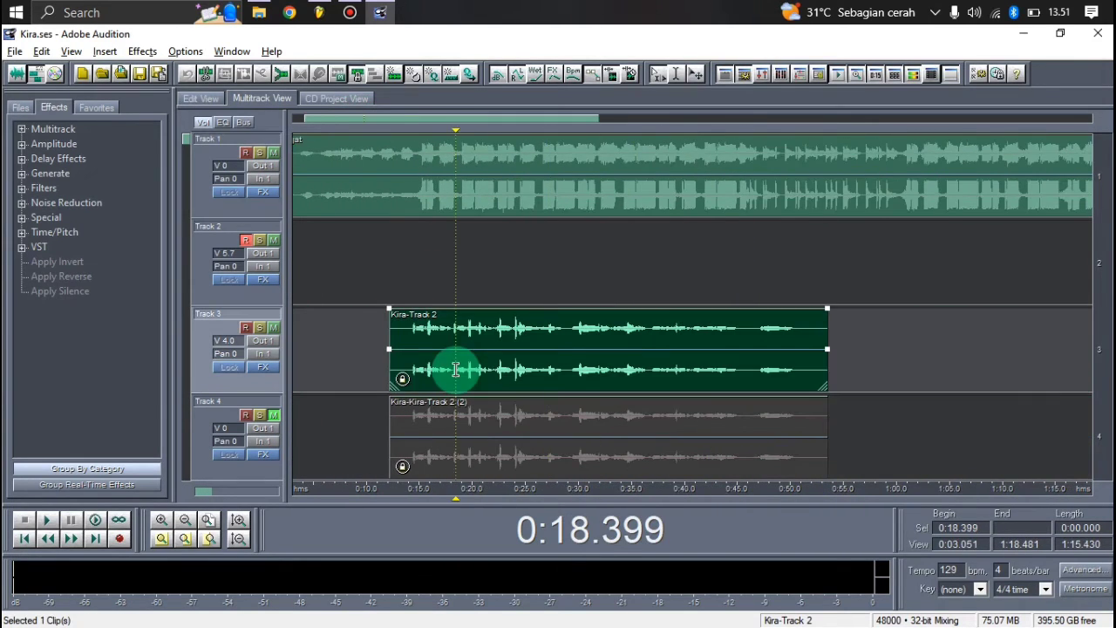
Set the volume of Track 4 to 4 dB
left_click(228, 429)
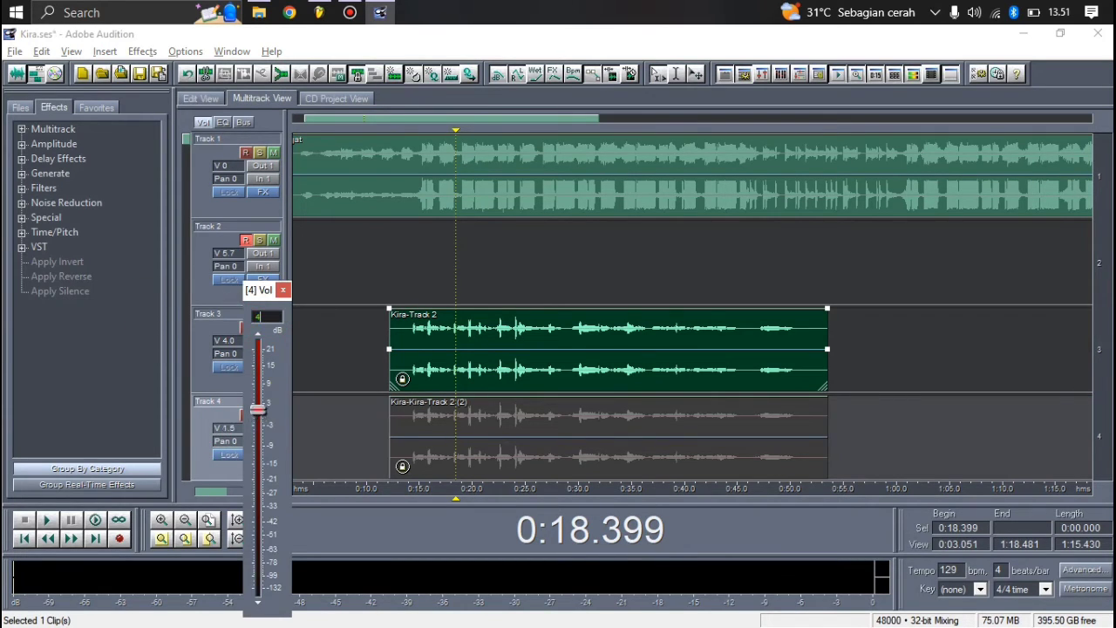
type("4")
left_click(141, 303)
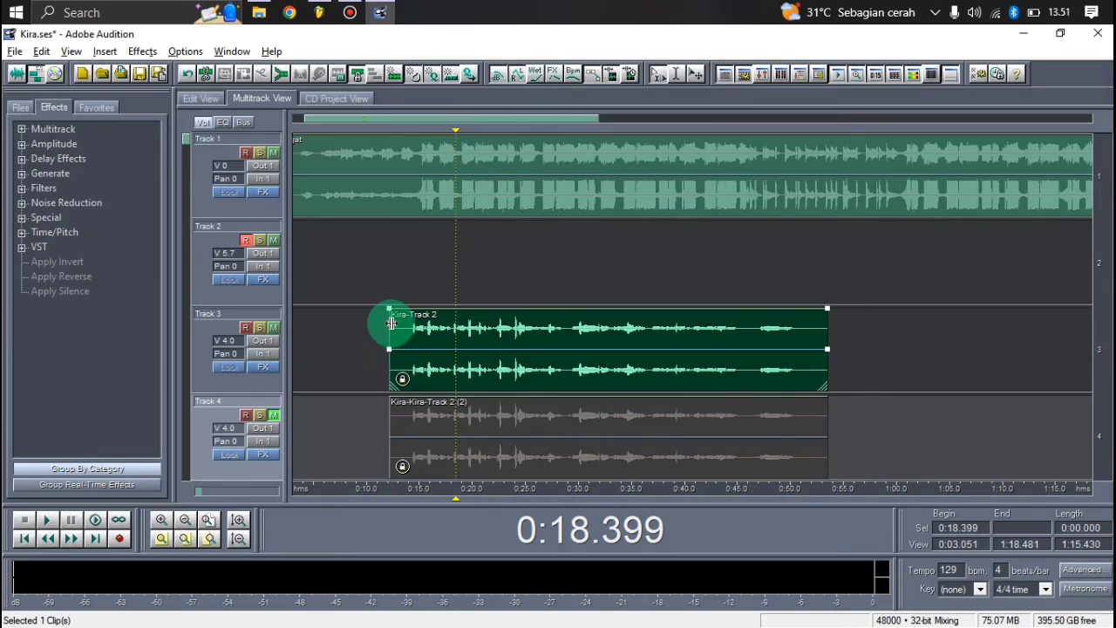
Play back the session from the start of the Kira-Track 2 clip, at about 0:12, with Track 4 muted
left_click(388, 300)
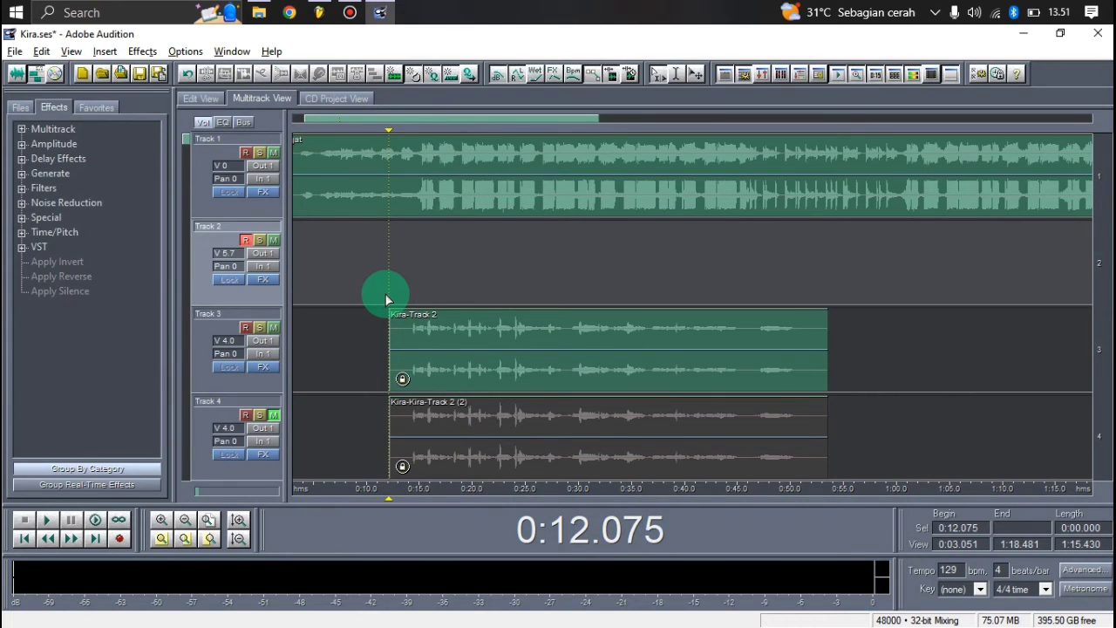
key("space")
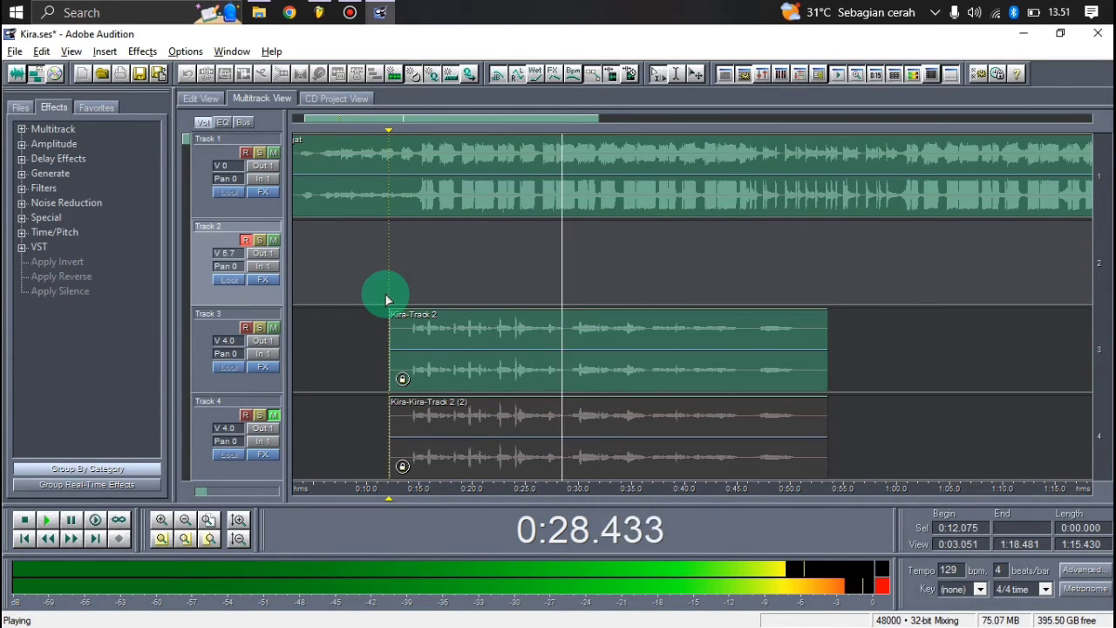
key("space")
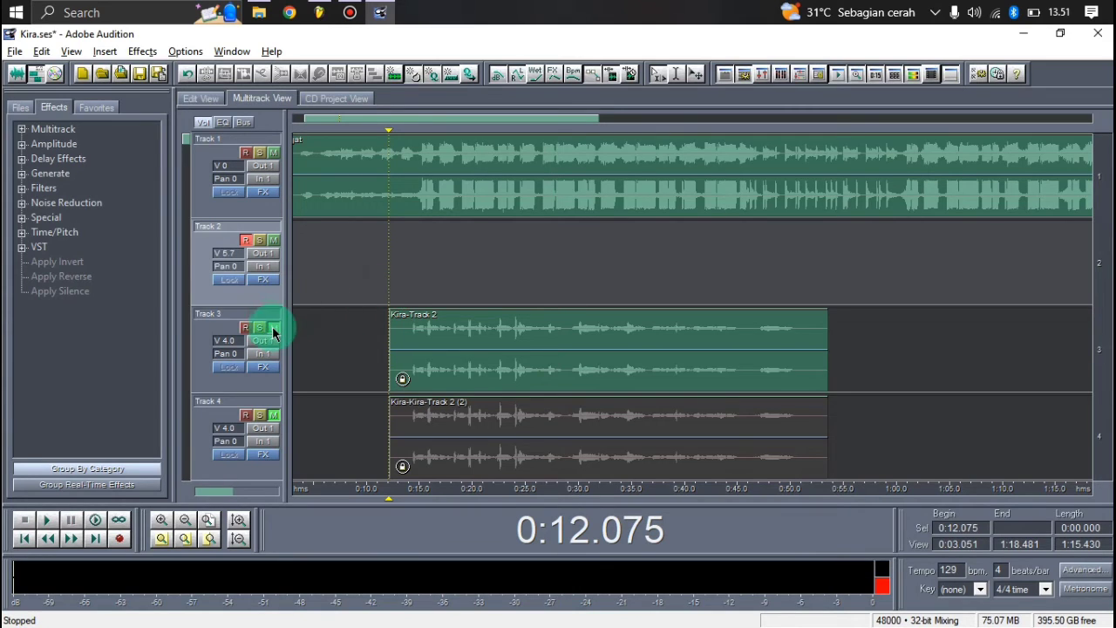
Mute Track 3, unmute Track 4 and play the same passage from about 0:12 to hear the Kira-Kira-Track 2 (2) clip
left_click(273, 328)
left_click(274, 416)
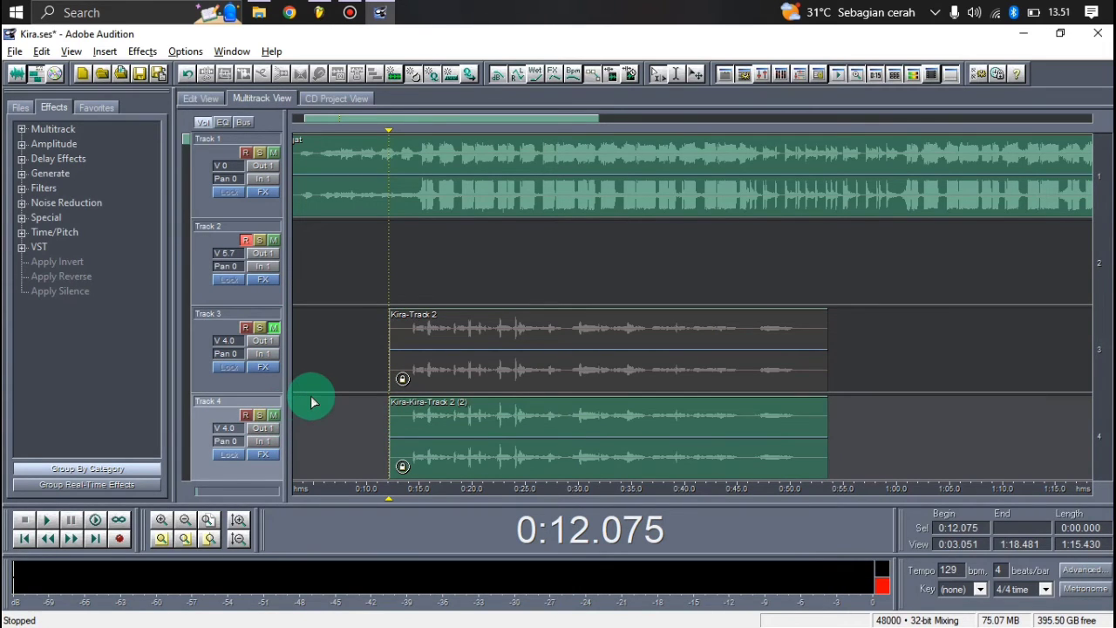
key("space")
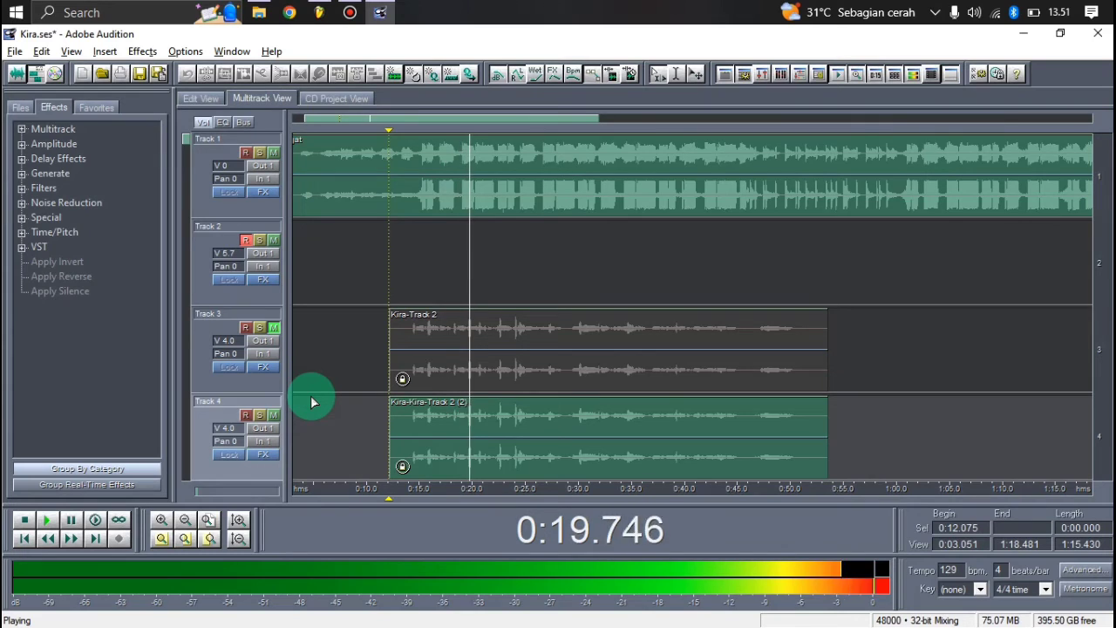
During playback, swap the mutes so only the Track 3 vocal sounds, and swap back to the Track 4 vocal for comparison
left_click(274, 328)
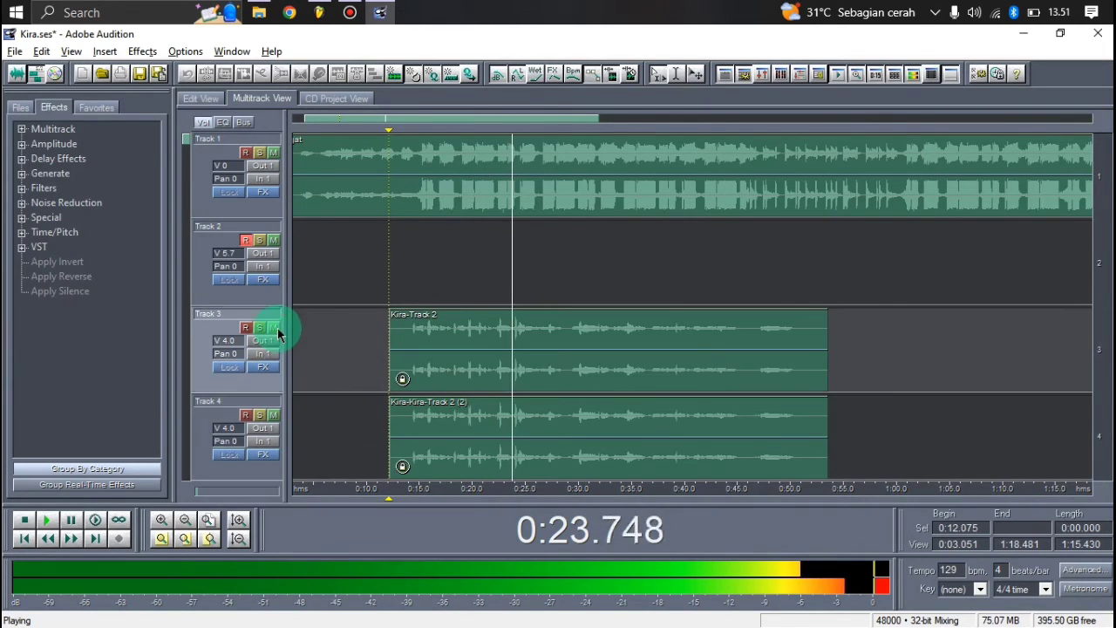
left_click(272, 416)
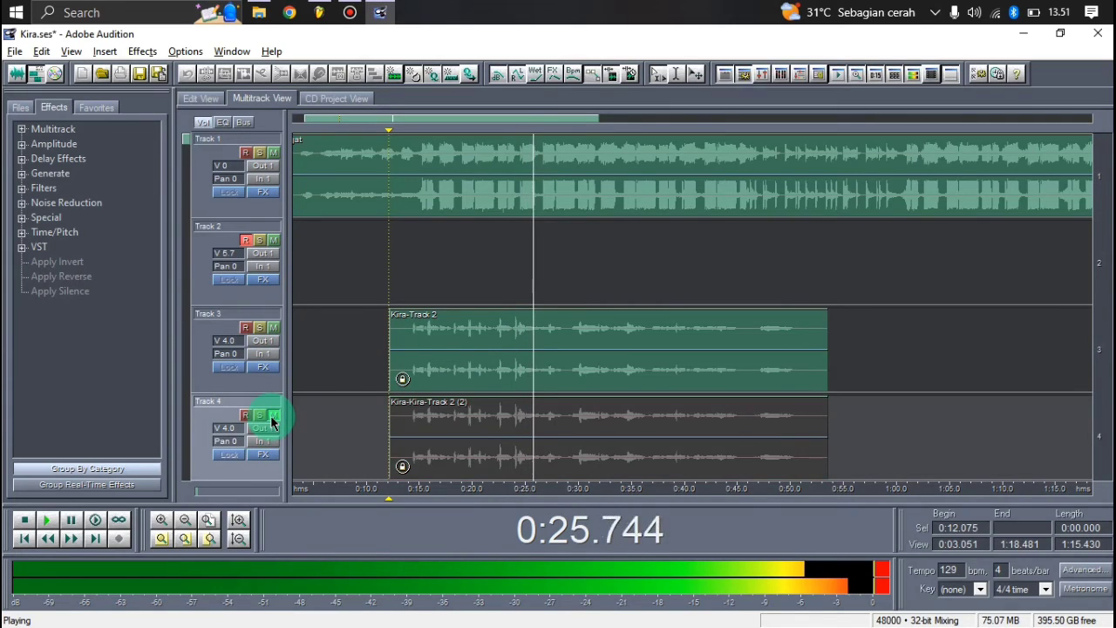
left_click(273, 327)
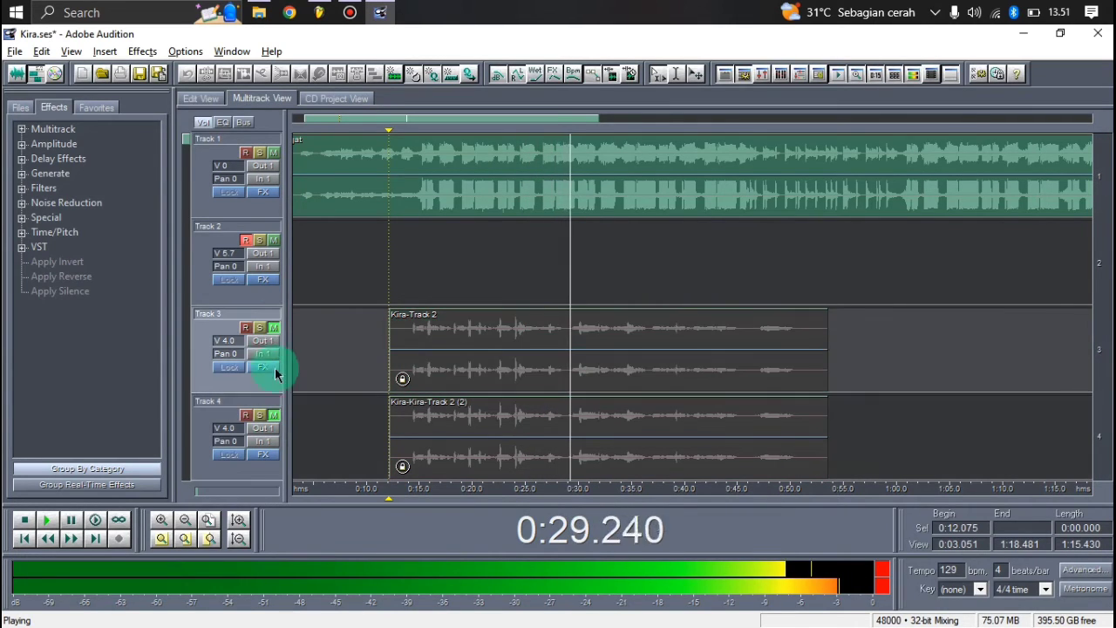
left_click(274, 416)
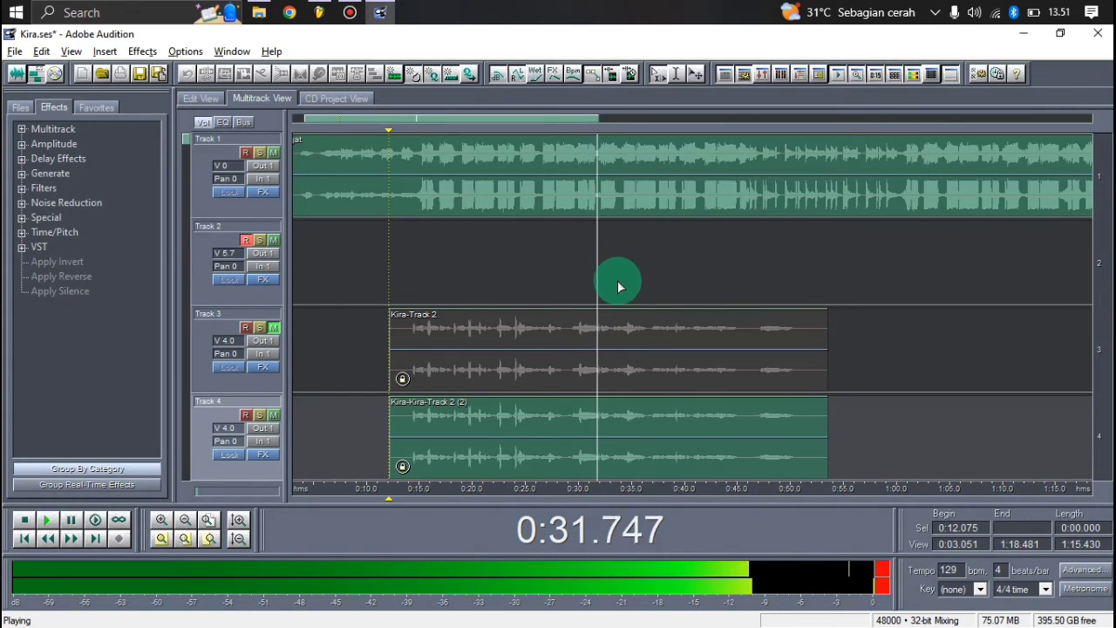
Set the playback position to about 0:29.4, unmute Track 3, mute Track 4 and play the phrase twice
left_click(572, 299)
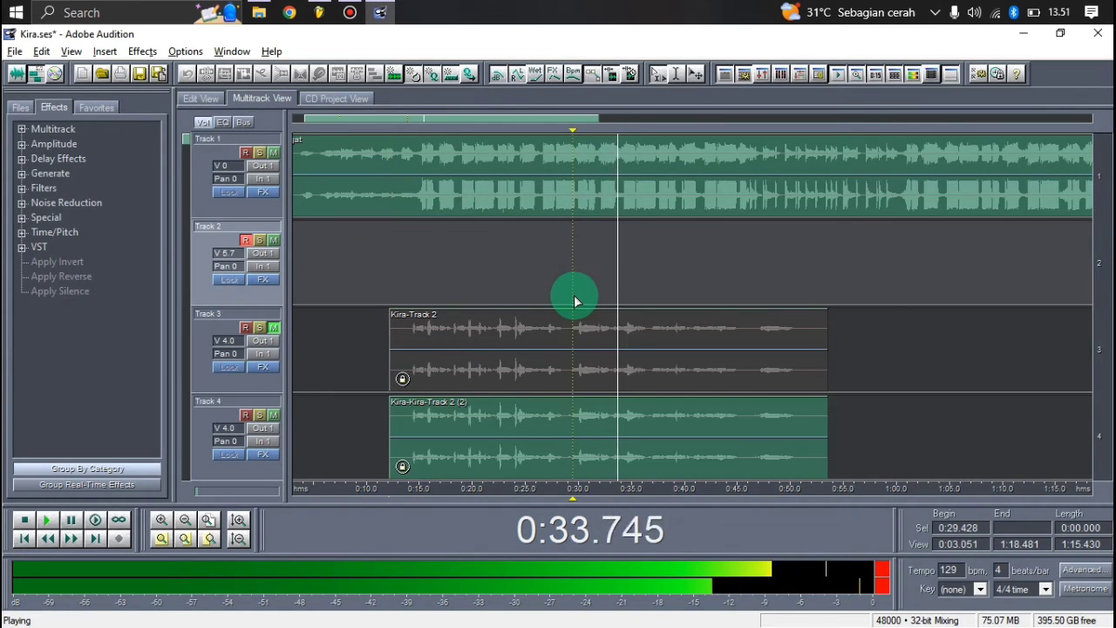
key("space")
left_click(275, 327)
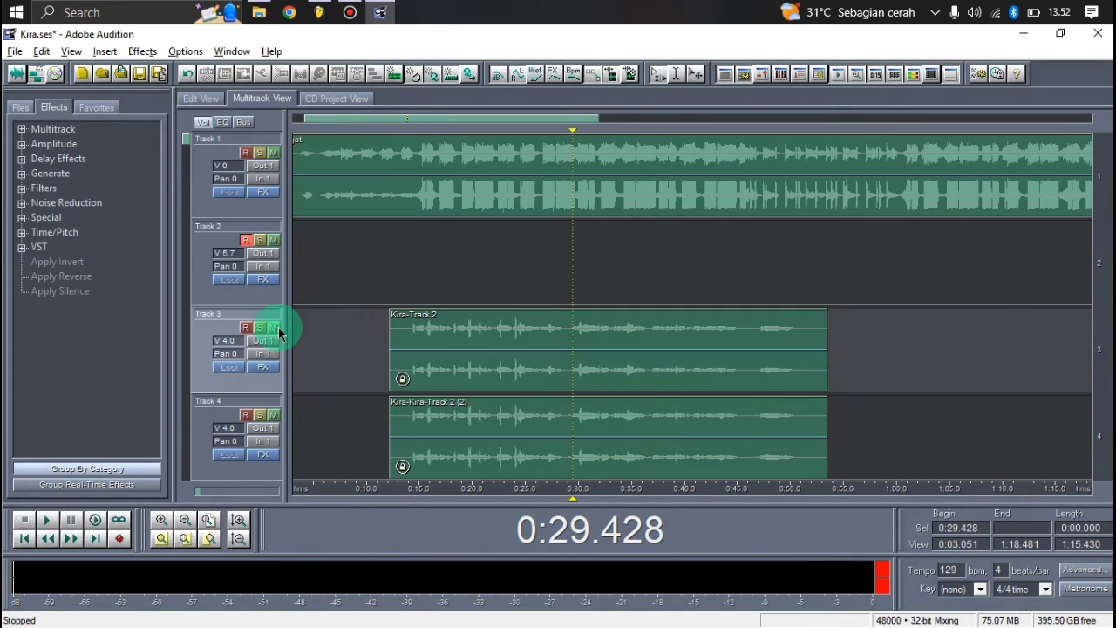
left_click(275, 415)
key("space")
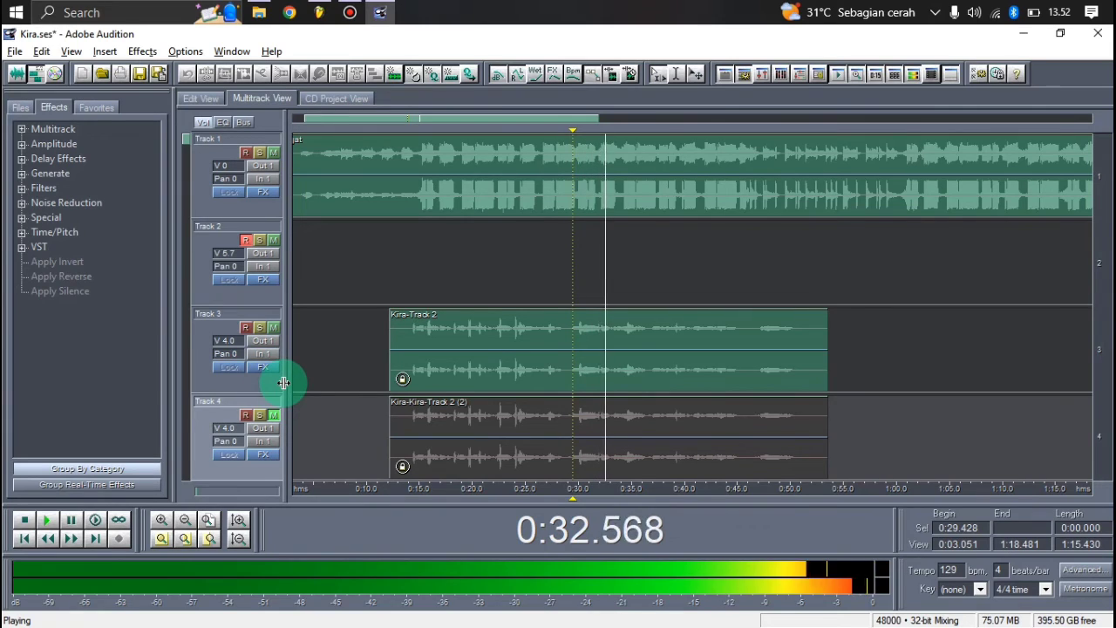
key("space")
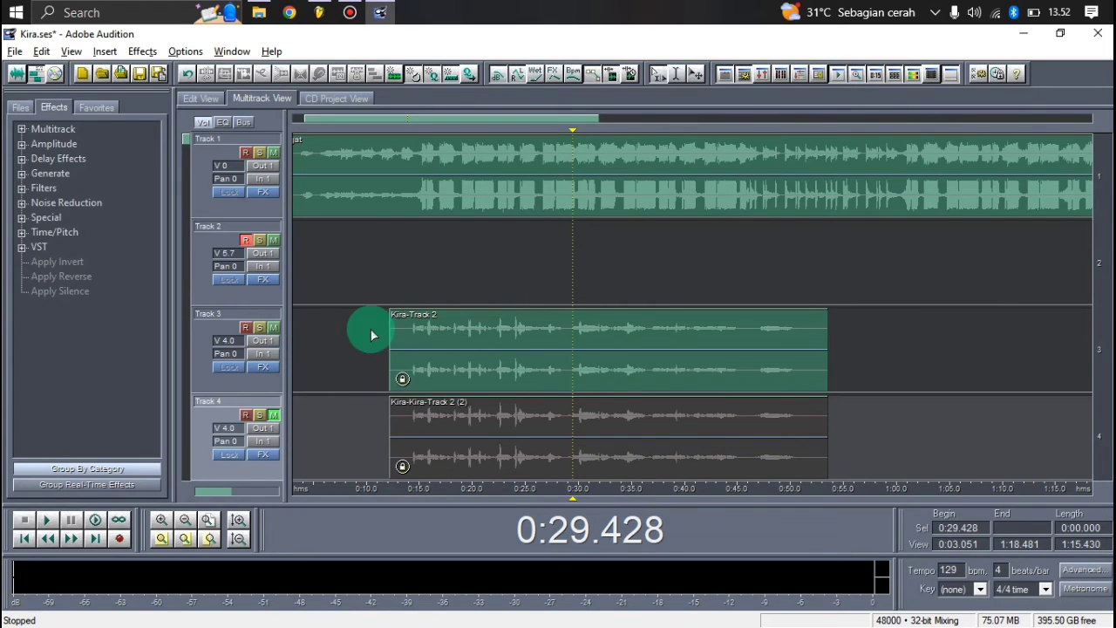
key("space")
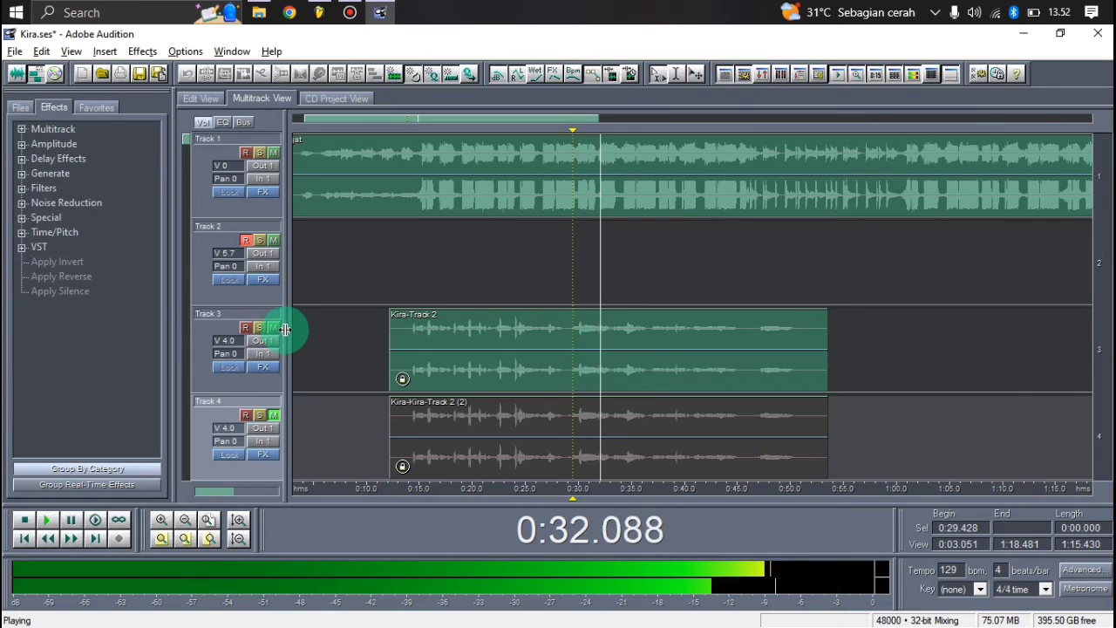
key("space")
Play the phrase from about 0:29.4 with only the Track 4 vocal audible, and switch back to Track 3 with Track 4 muted
left_click(273, 327)
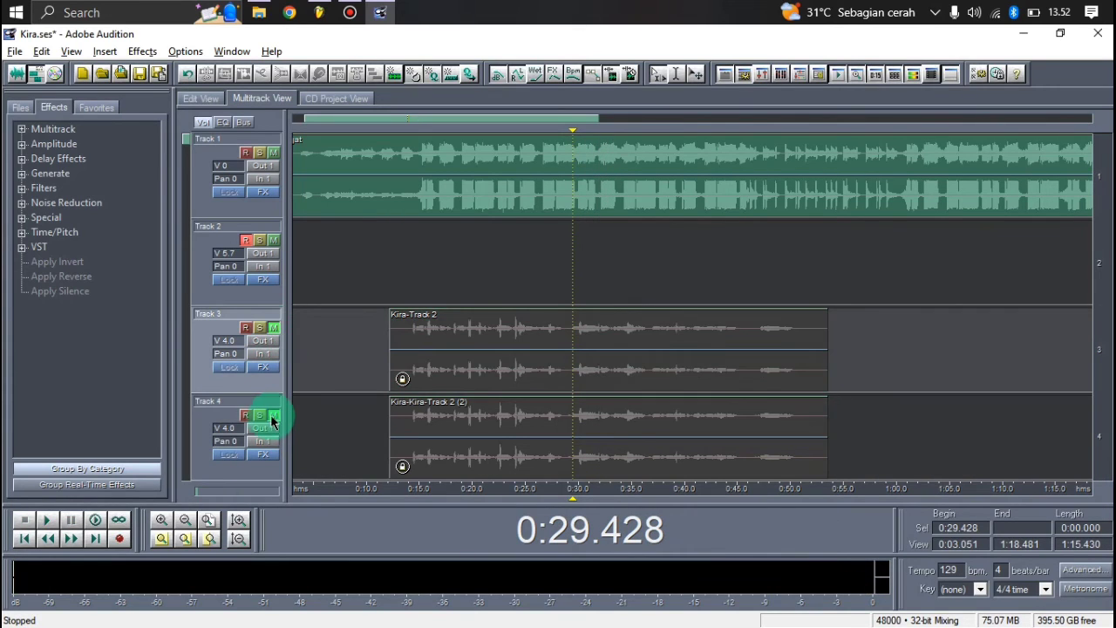
left_click(273, 416)
key("space")
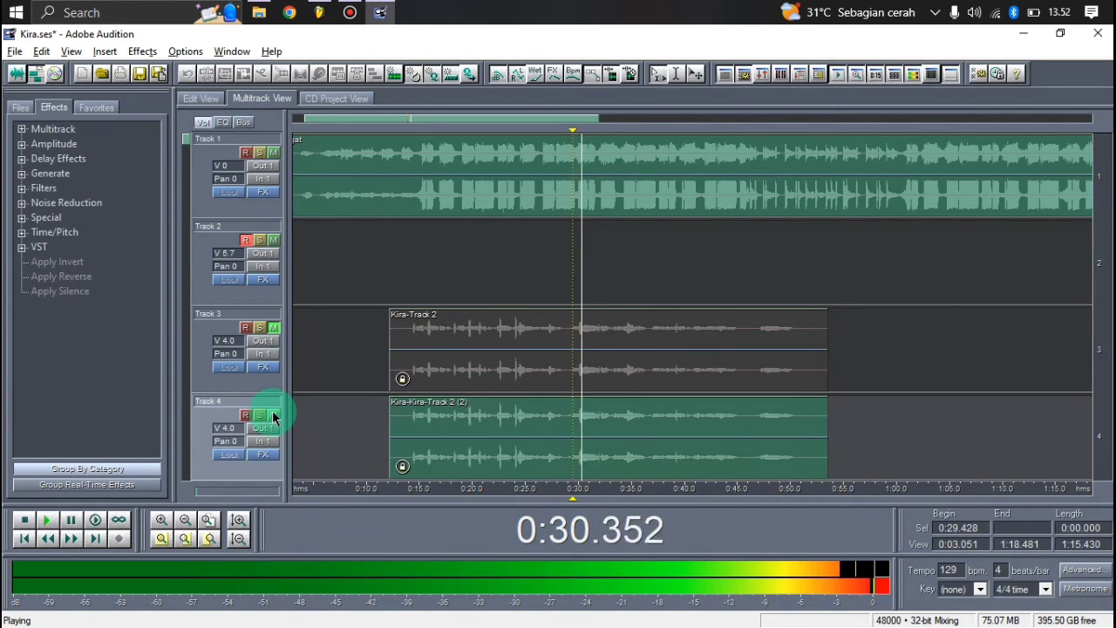
key("space")
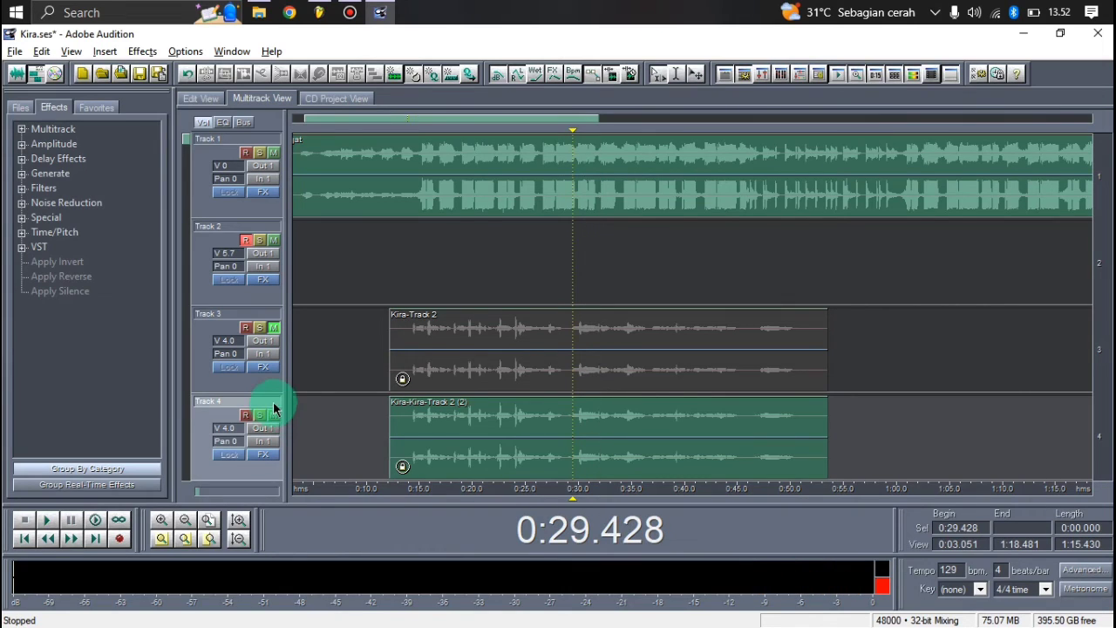
left_click(274, 327)
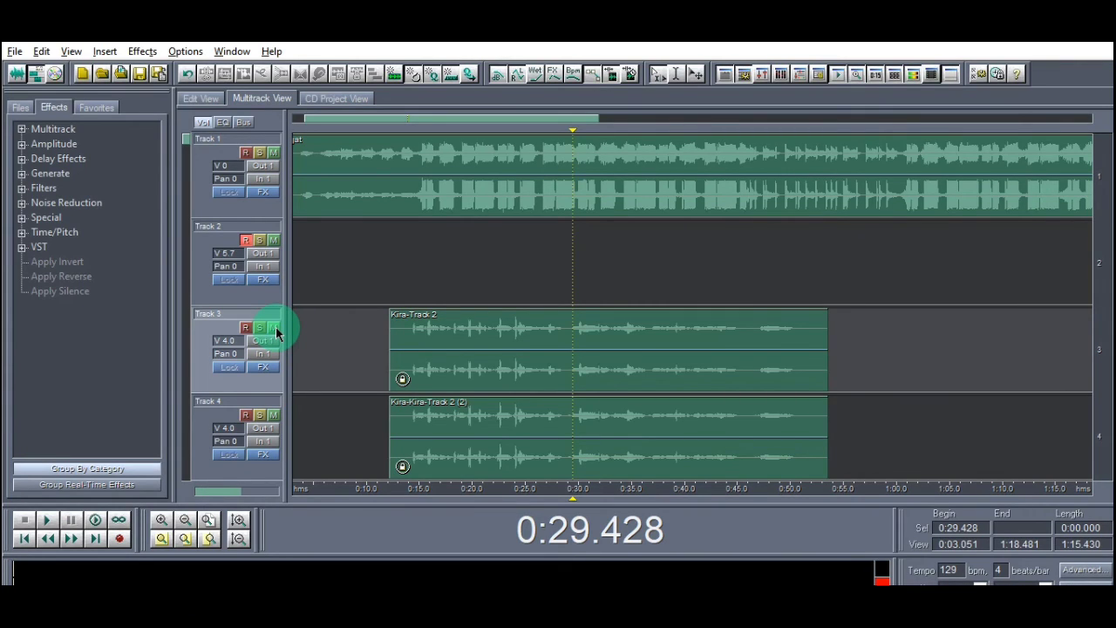
left_click(274, 415)
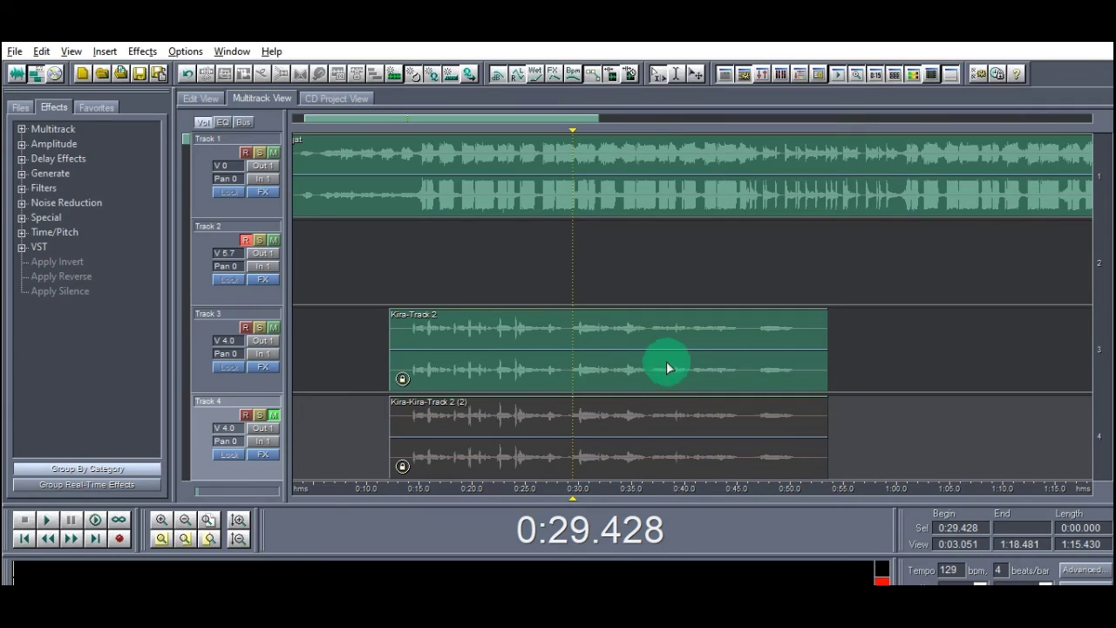